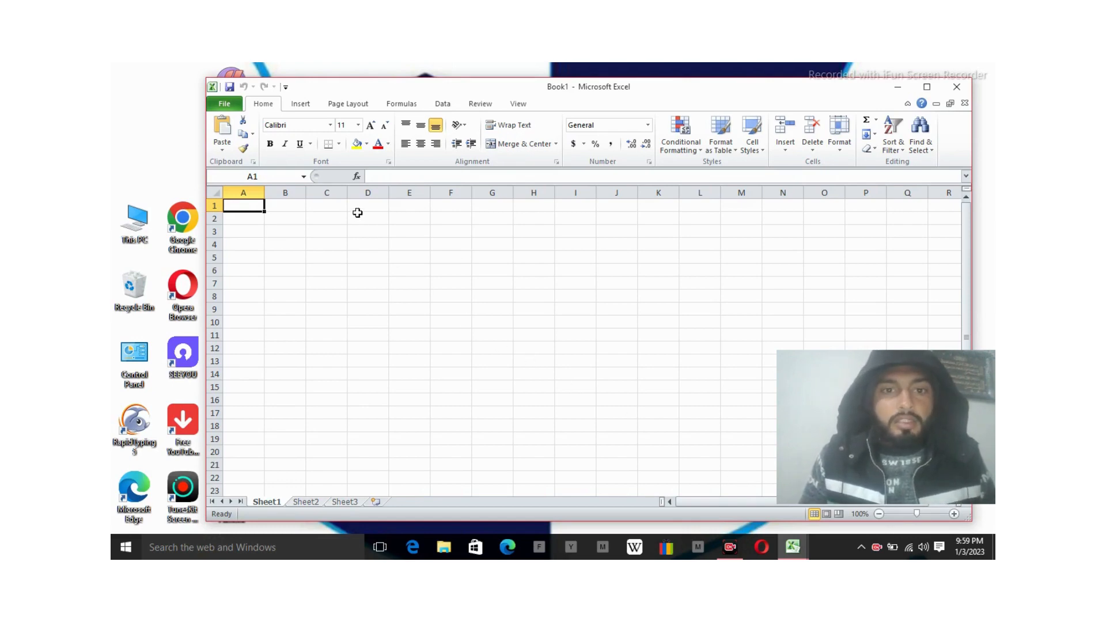
# View the workbook's information page with all of its properties shown, and return to the worksheet.
pyautogui.click(225, 105)
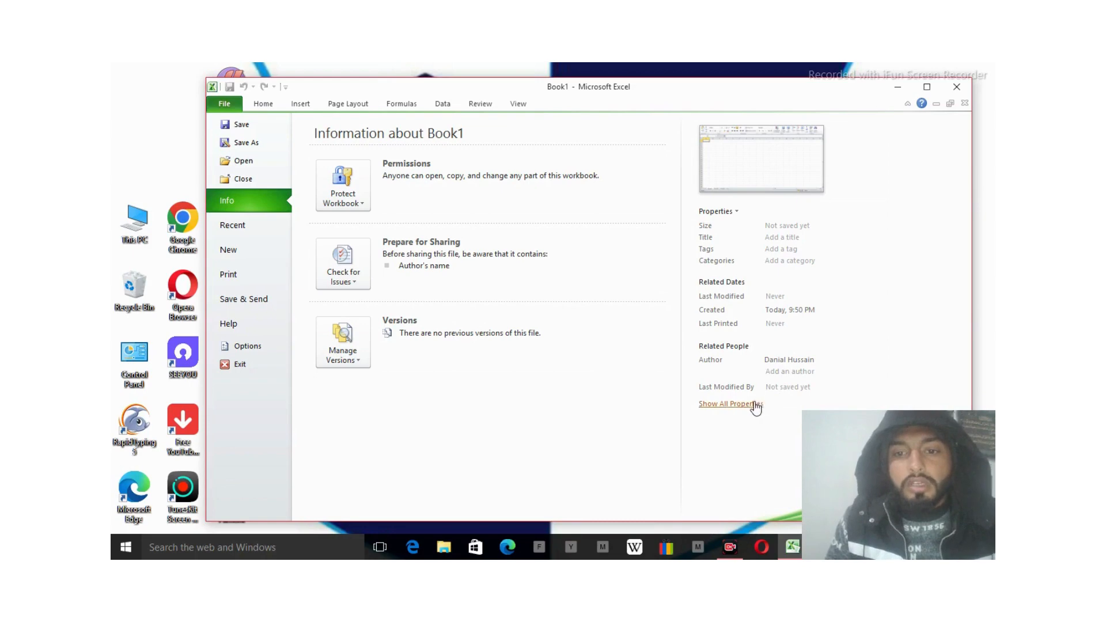
pyautogui.click(731, 404)
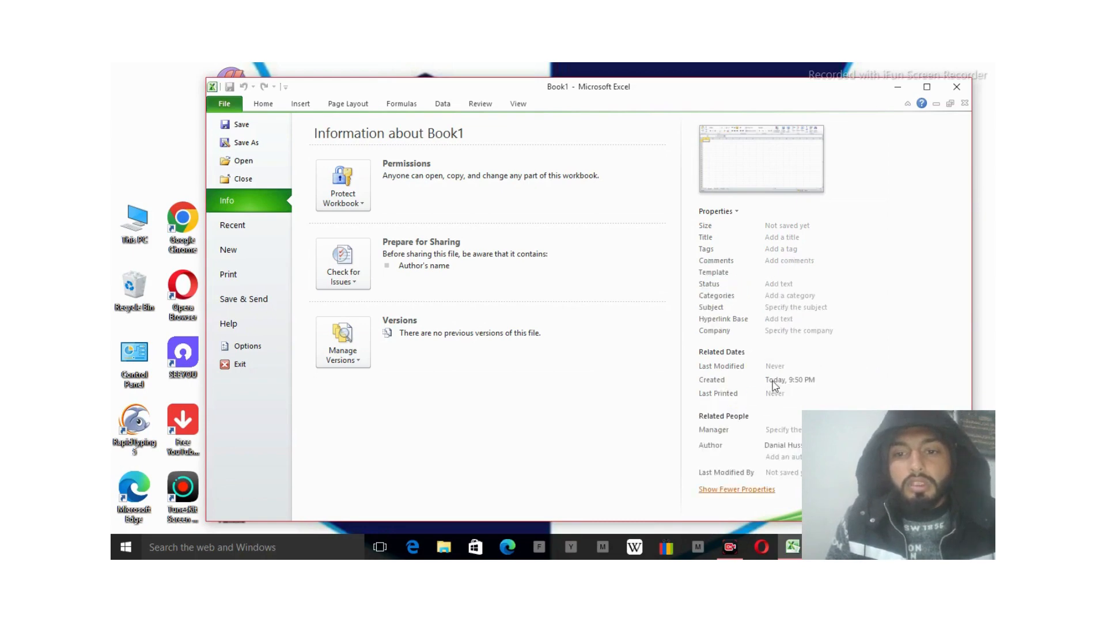
pyautogui.moveTo(918, 437); pyautogui.dragTo(911, 225)
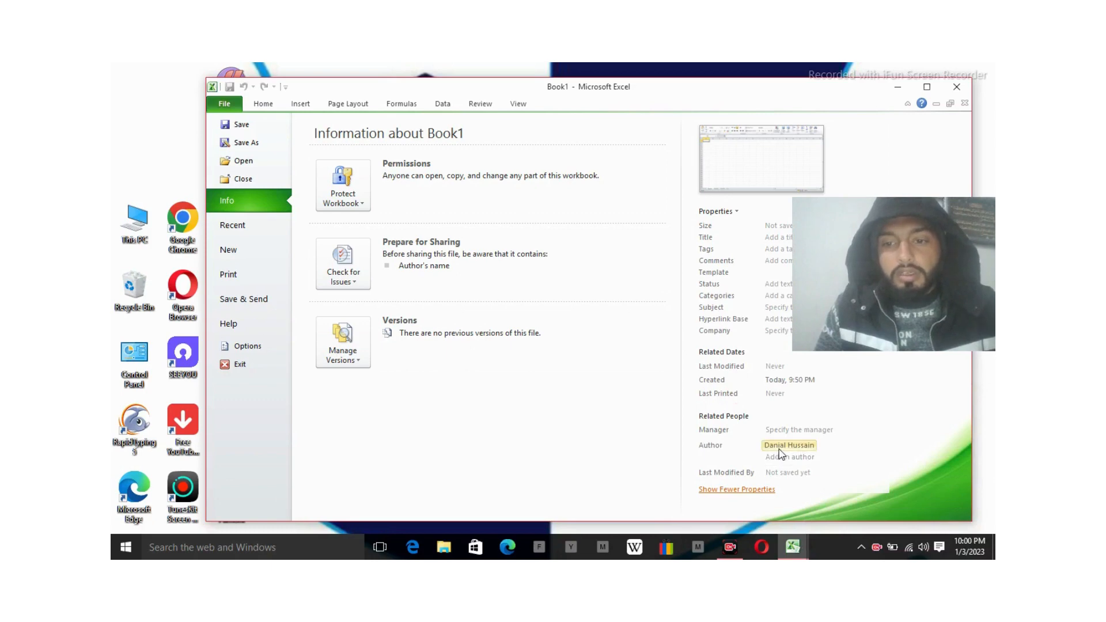
pyautogui.moveTo(778, 448)
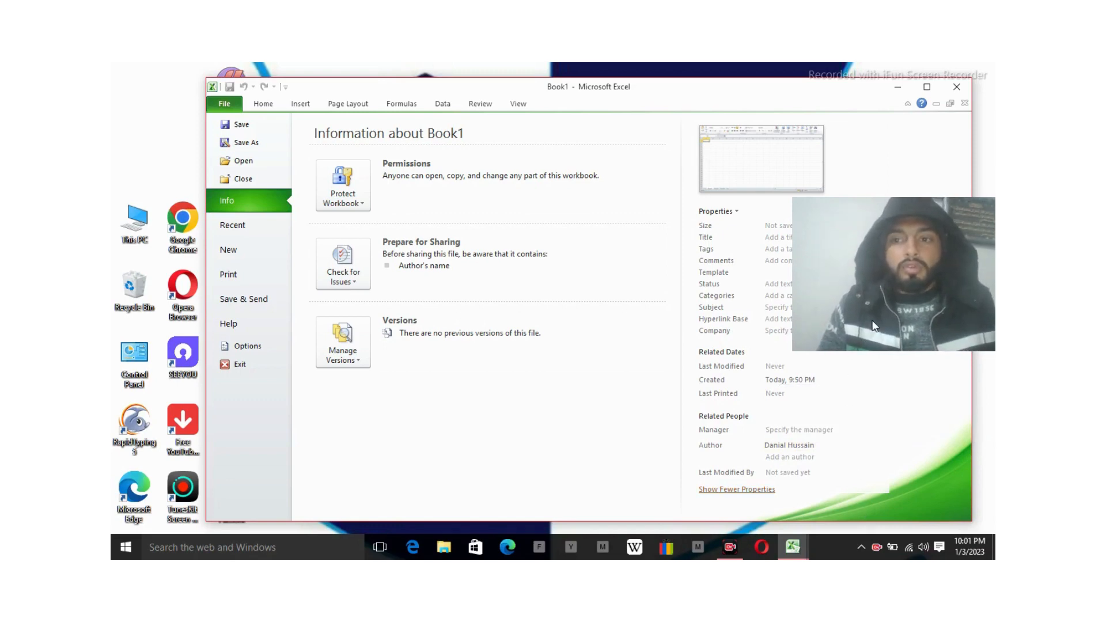
pyautogui.moveTo(872, 321); pyautogui.dragTo(873, 209)
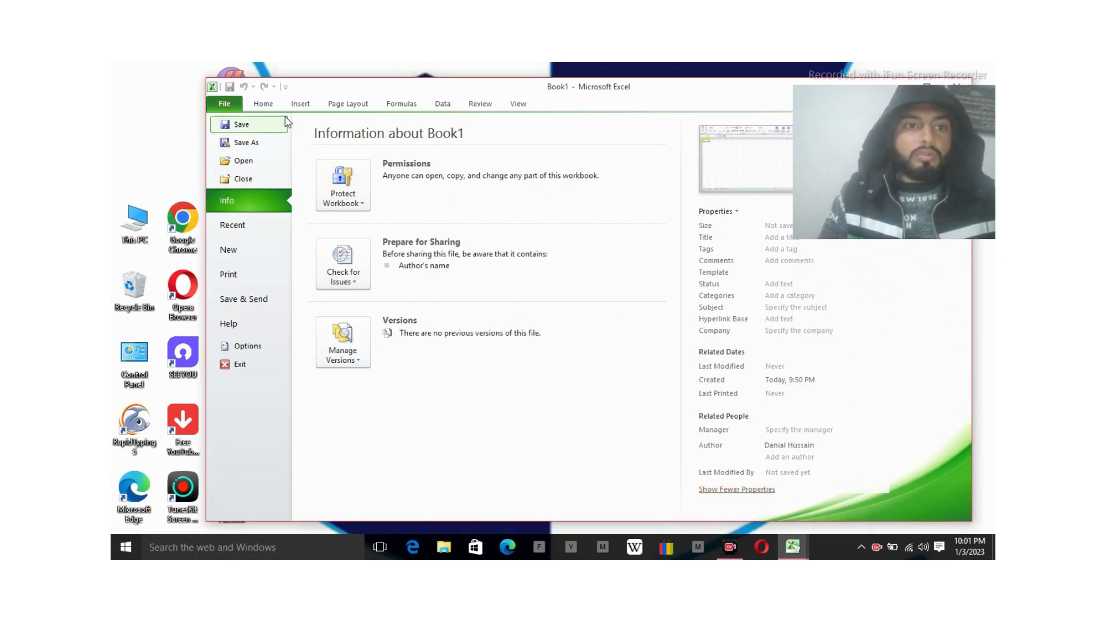
pyautogui.click(263, 106)
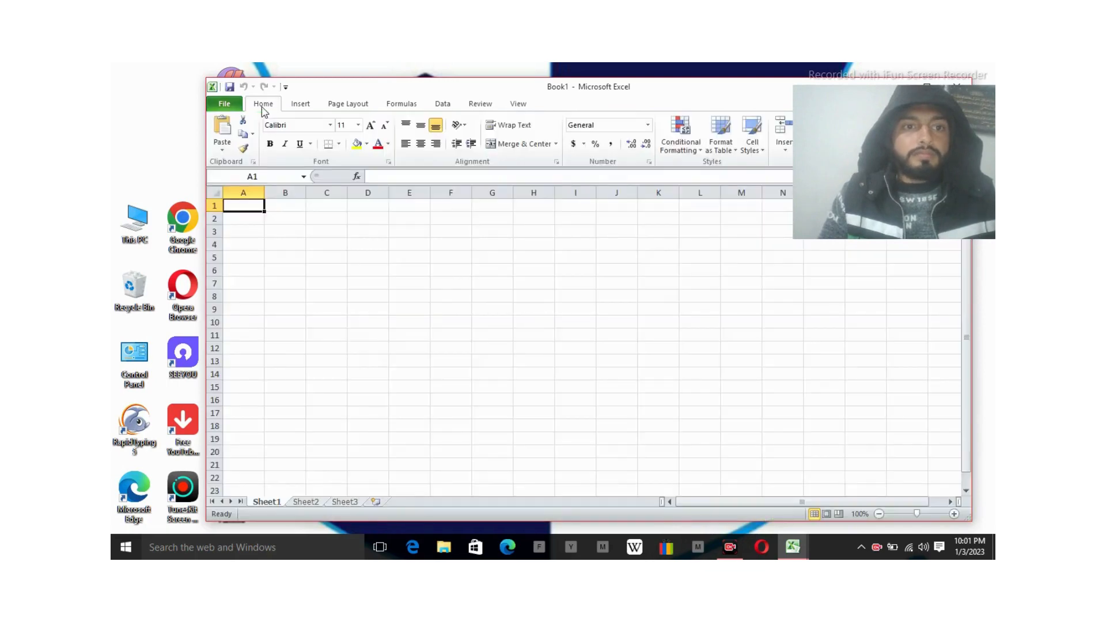
# Switch to Sheet2 and enter the person's first name in cell C3.
pyautogui.hotkey('ctrl', 'pagedown')
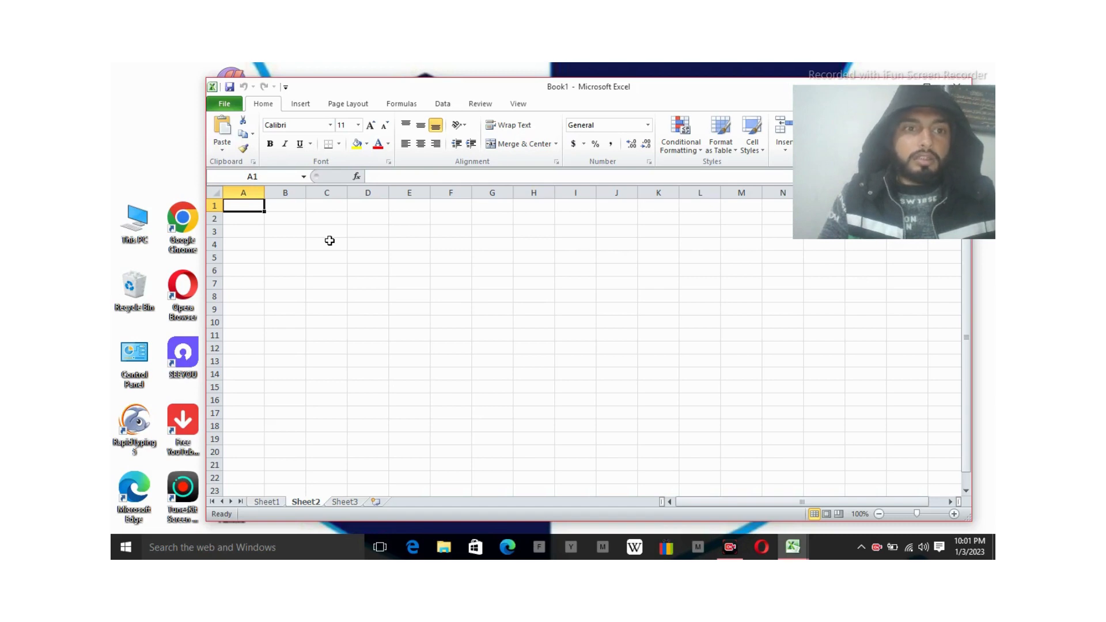
pyautogui.moveTo(693, 91); pyautogui.dragTo(647, 86)
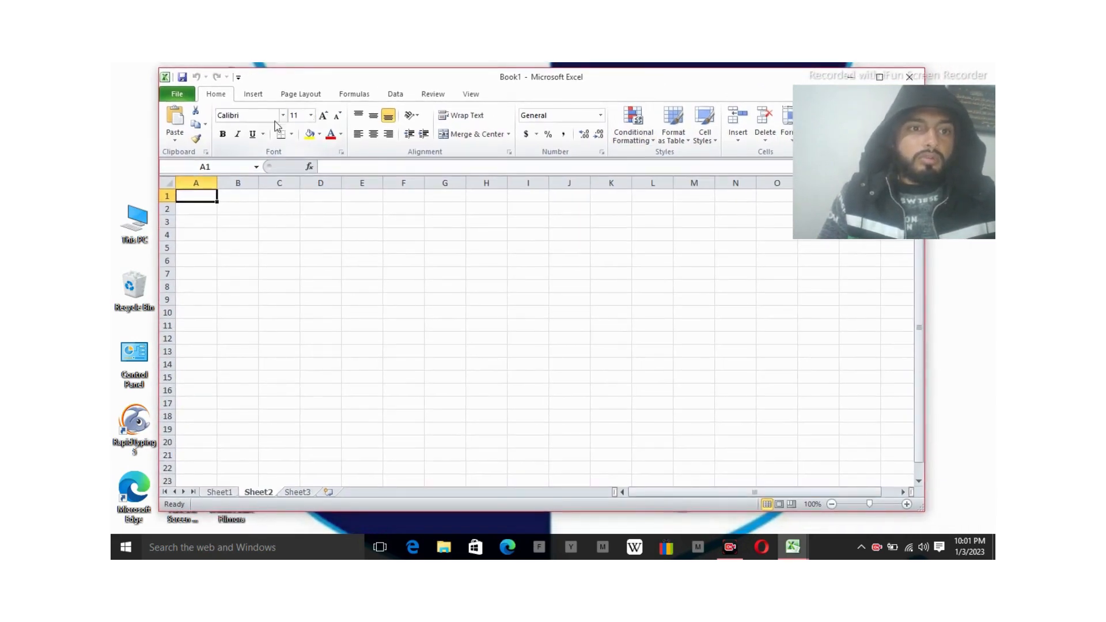
pyautogui.click(283, 116)
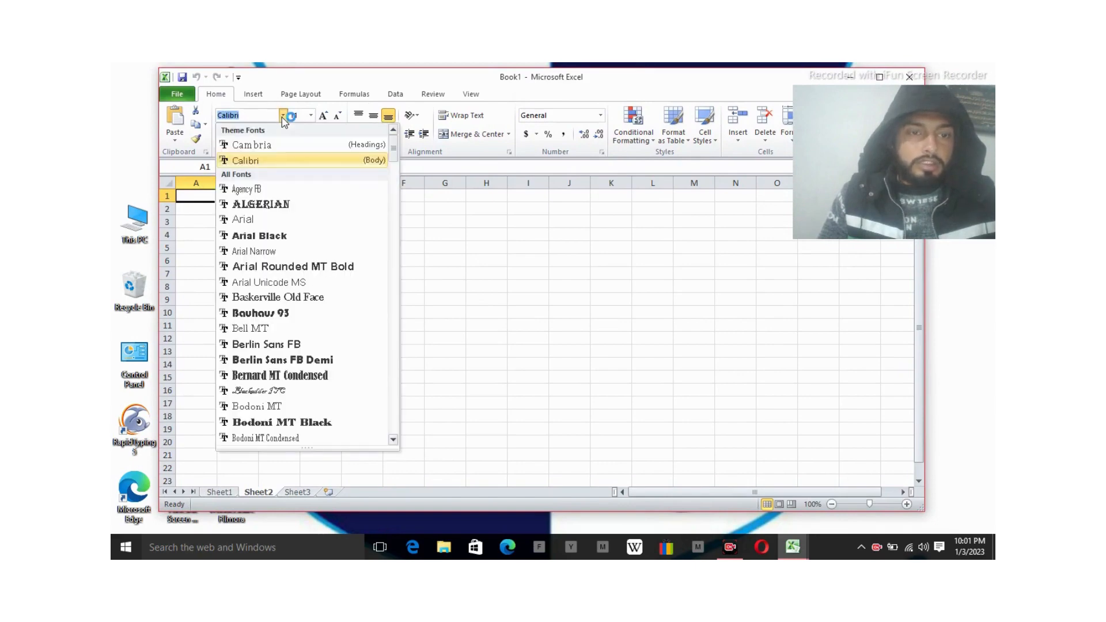
pyautogui.click(550, 273)
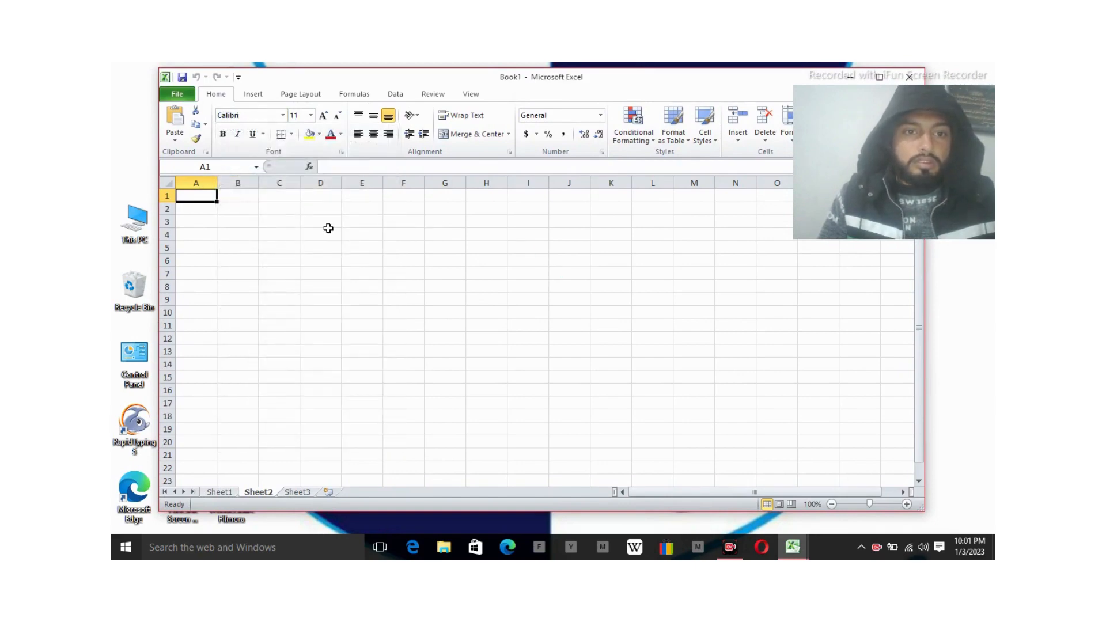
pyautogui.click(286, 226)
pyautogui.write('Da')
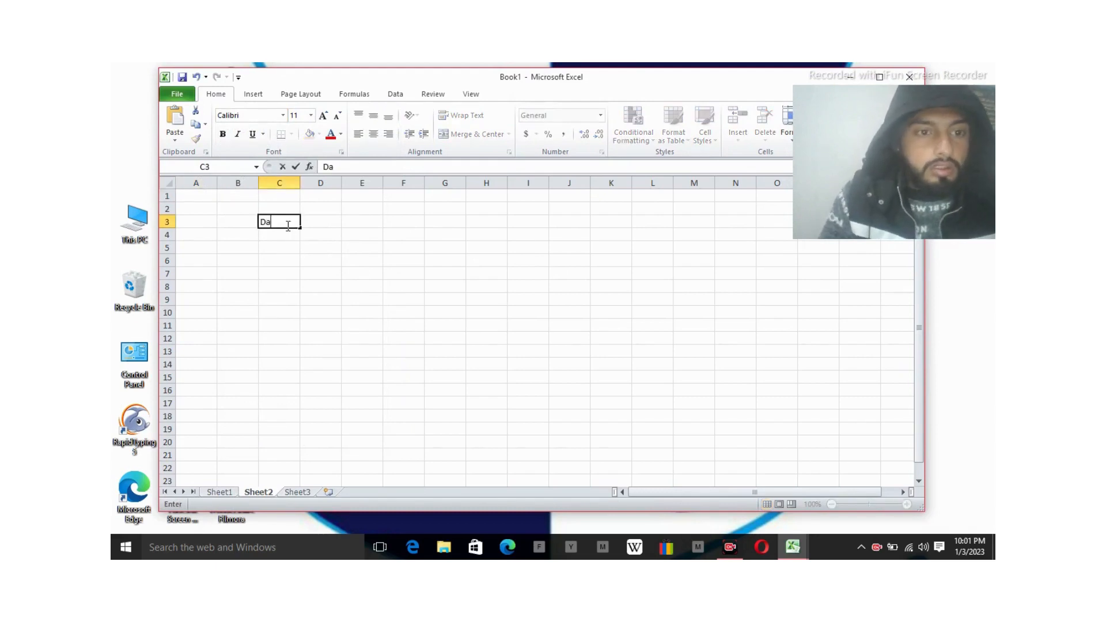
pyautogui.write('nial')
pyautogui.click(284, 257)
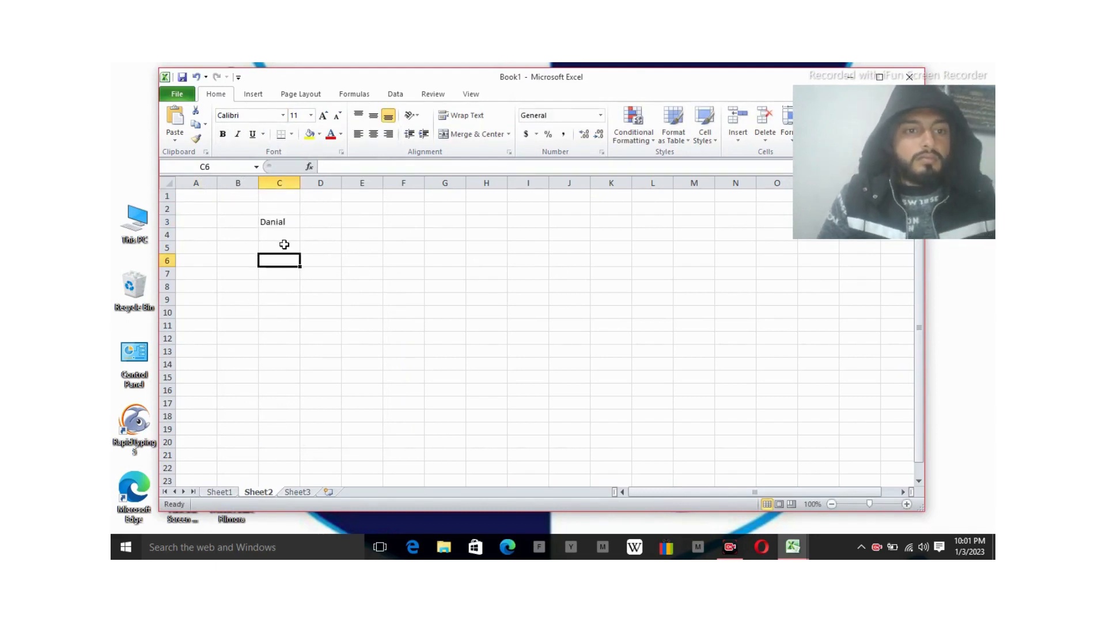
# Set the name in C3 to the Arial Black font and make it bold.
pyautogui.click(284, 222)
pyautogui.click(283, 116)
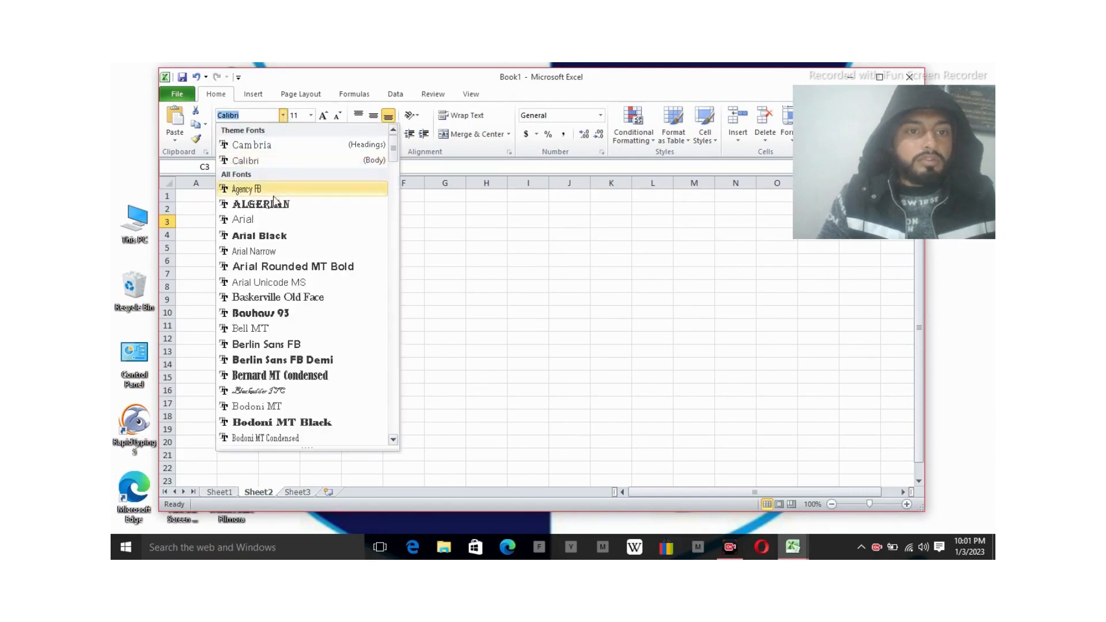
pyautogui.click(270, 236)
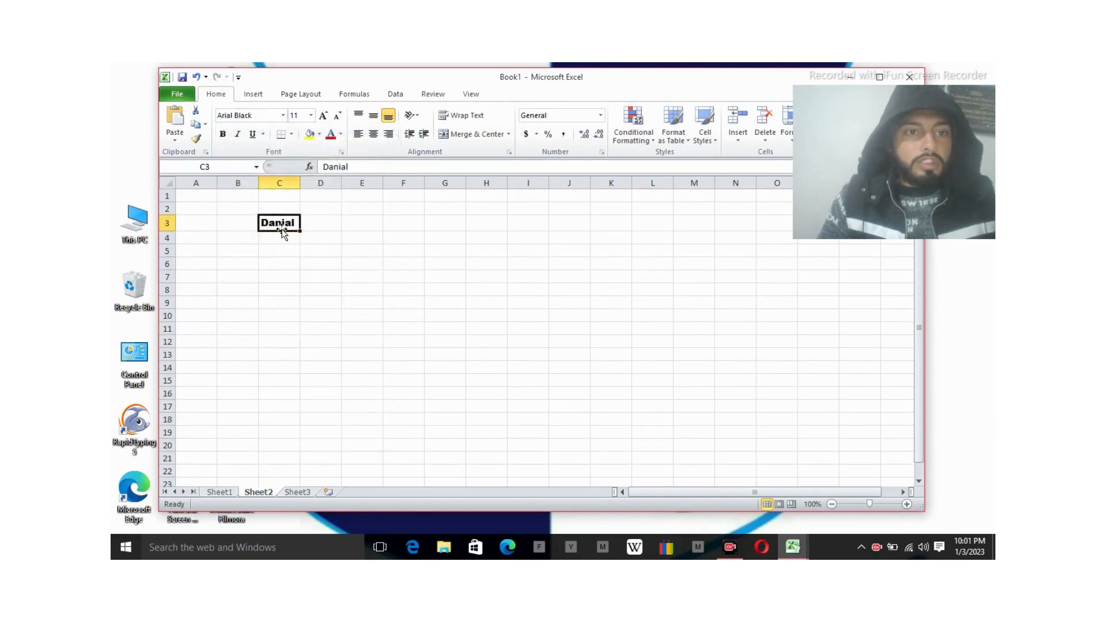
pyautogui.click(222, 134)
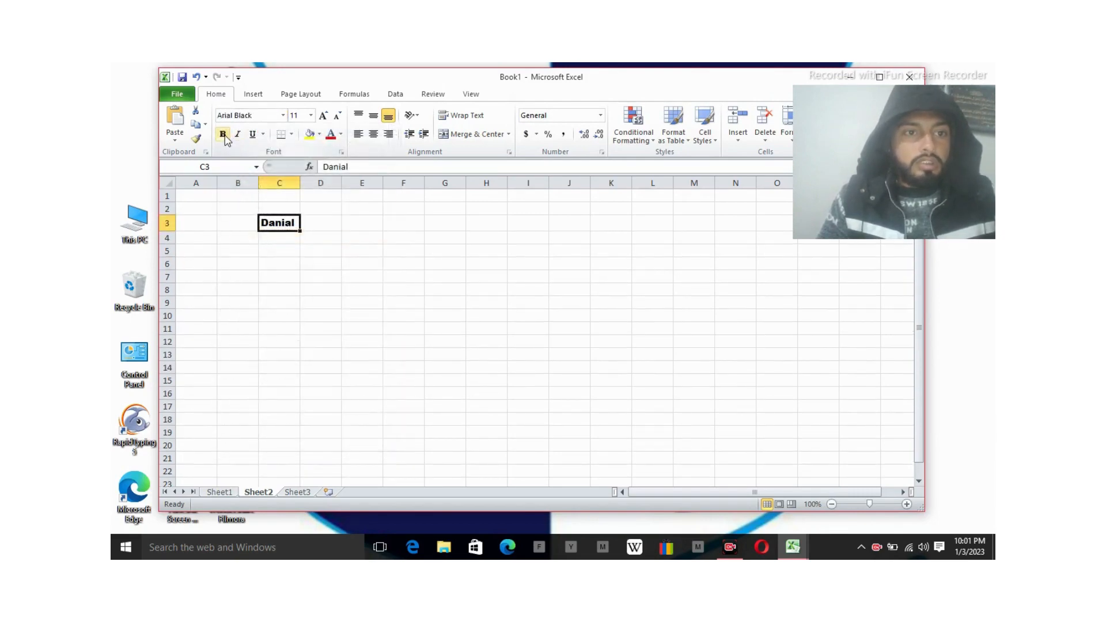
# Set the font size of the name in C3 to 28.
pyautogui.click(324, 117)
pyautogui.click(324, 117)
pyautogui.click(324, 117)
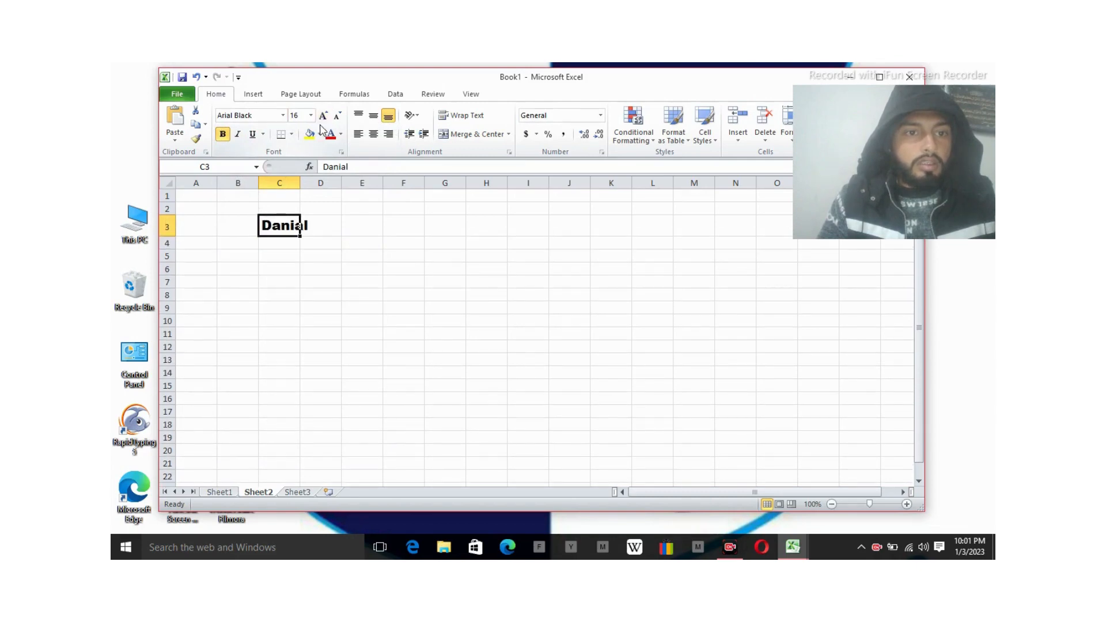
pyautogui.click(339, 118)
pyautogui.click(339, 118)
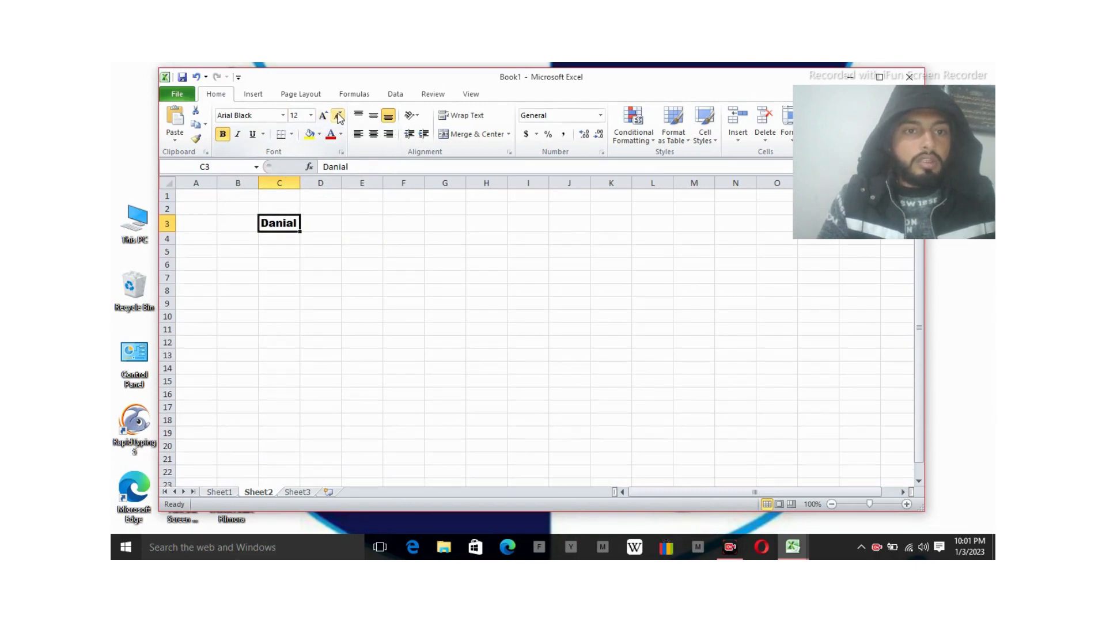
pyautogui.click(311, 115)
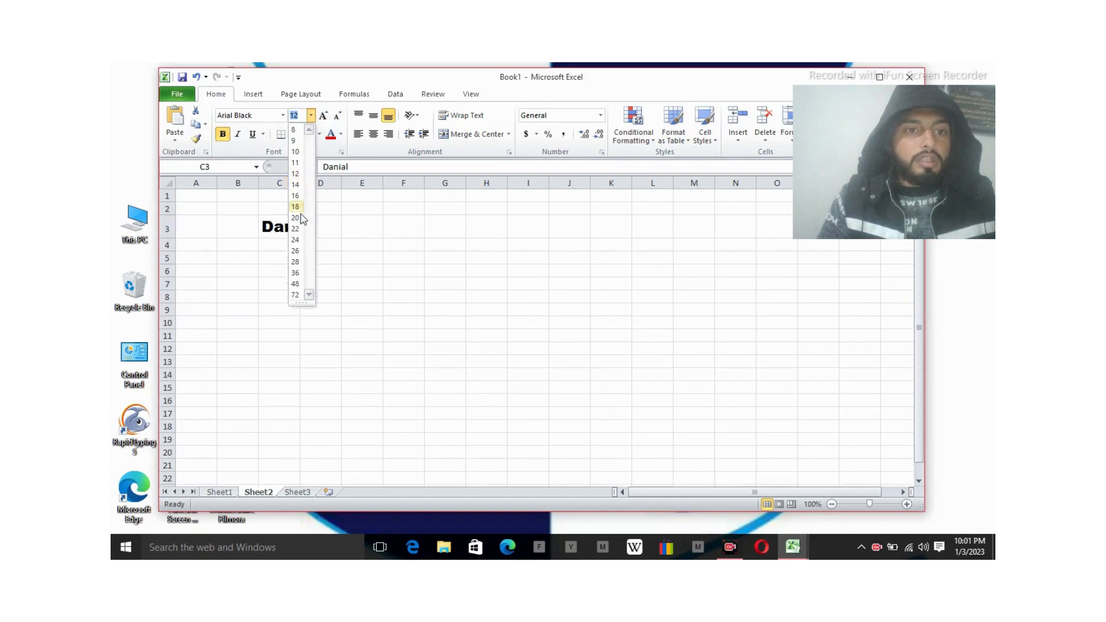
pyautogui.click(299, 258)
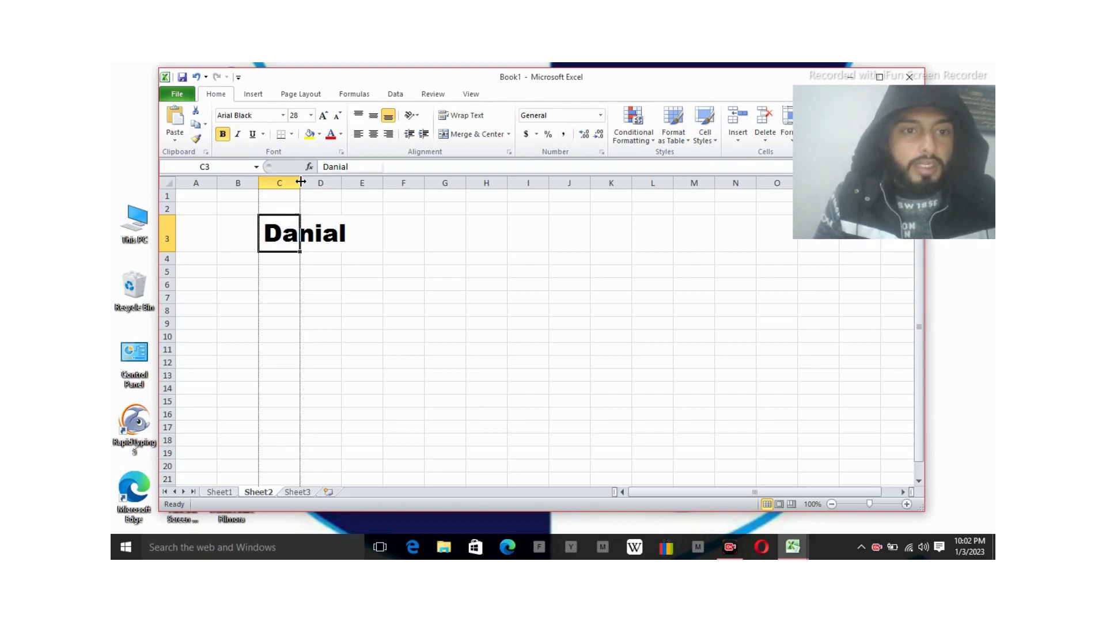
# Widen column C so the enlarged name fits inside cell C3.
pyautogui.moveTo(300, 181); pyautogui.dragTo(352, 180)
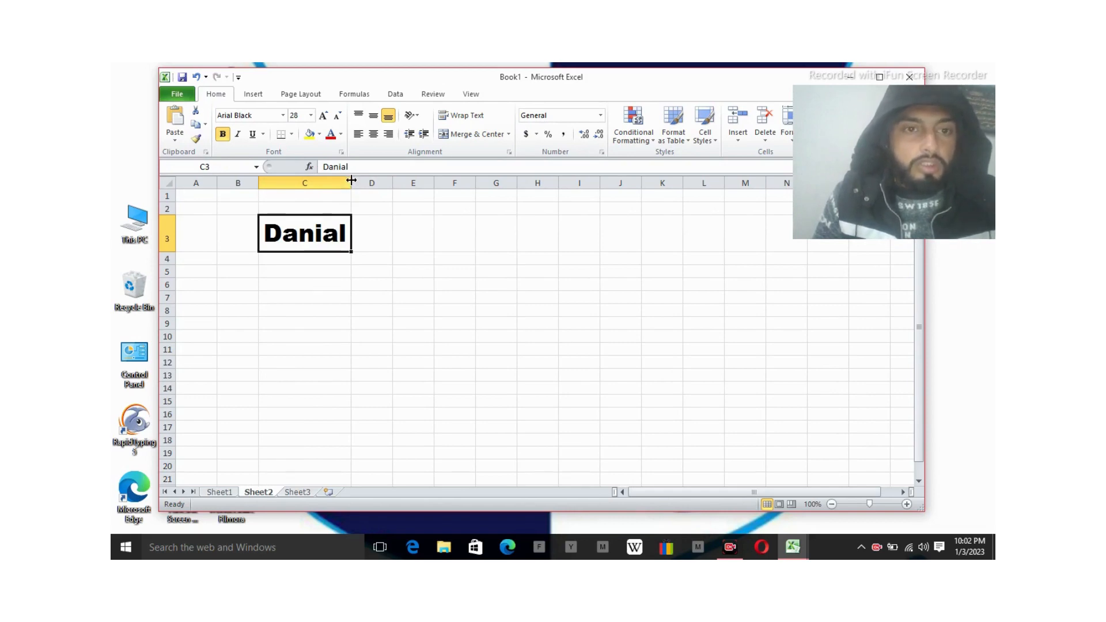
pyautogui.moveTo(351, 180)
pyautogui.mouseDown()
pyautogui.moveTo(402, 181)
pyautogui.moveTo(353, 186)
pyautogui.mouseUp()
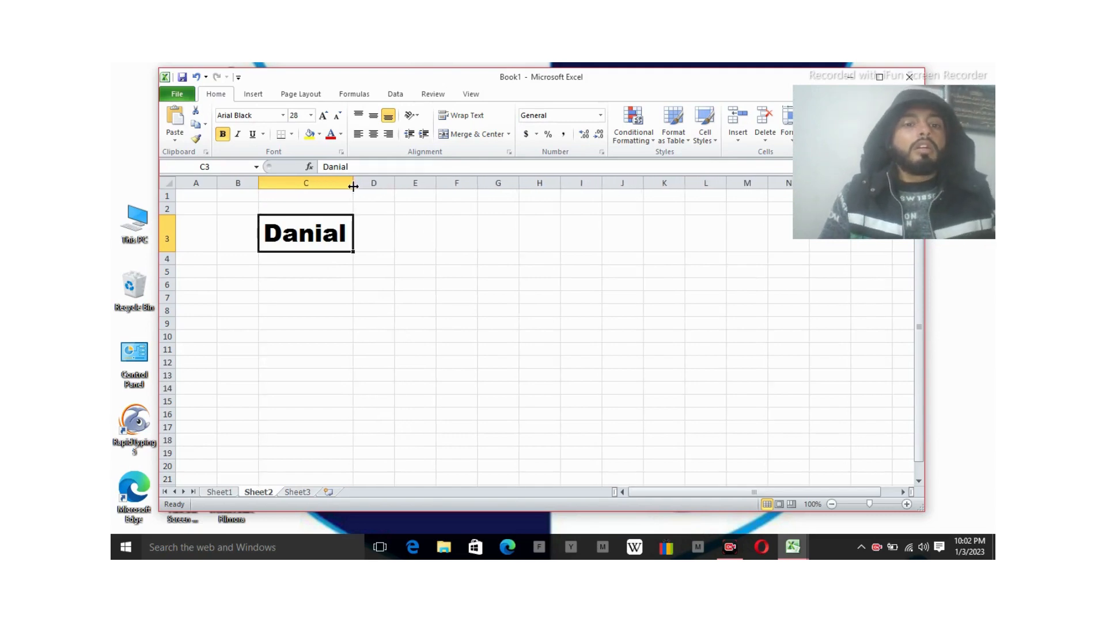
pyautogui.doubleClick(354, 186)
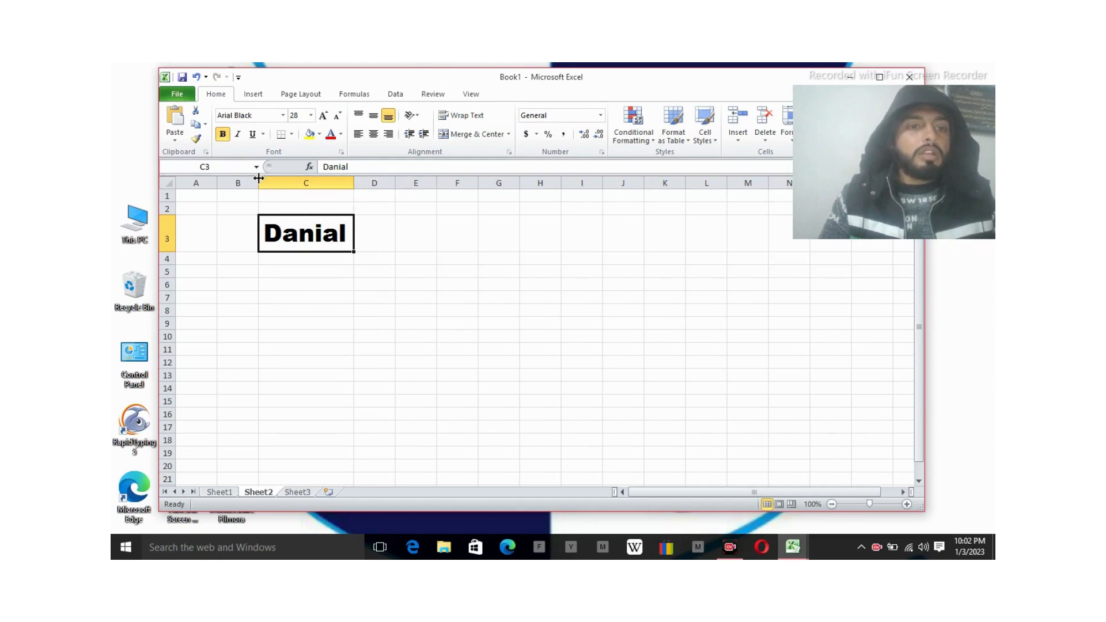
# Apply italic and underline to the name in C3, and remove both formats again.
pyautogui.click(240, 137)
pyautogui.click(253, 138)
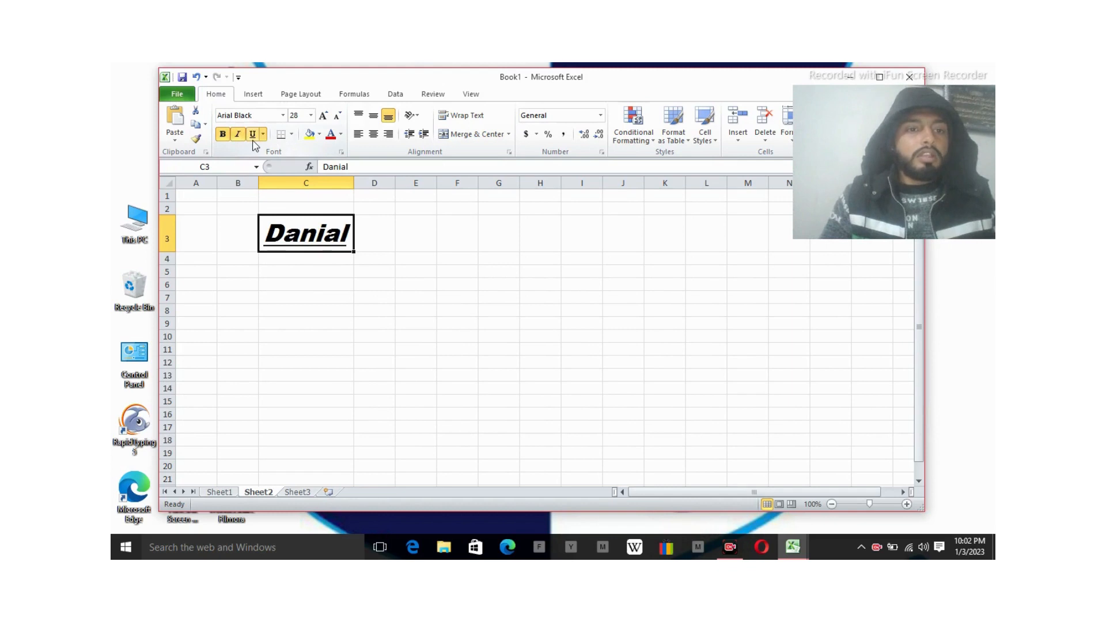
pyautogui.click(252, 137)
pyautogui.click(237, 136)
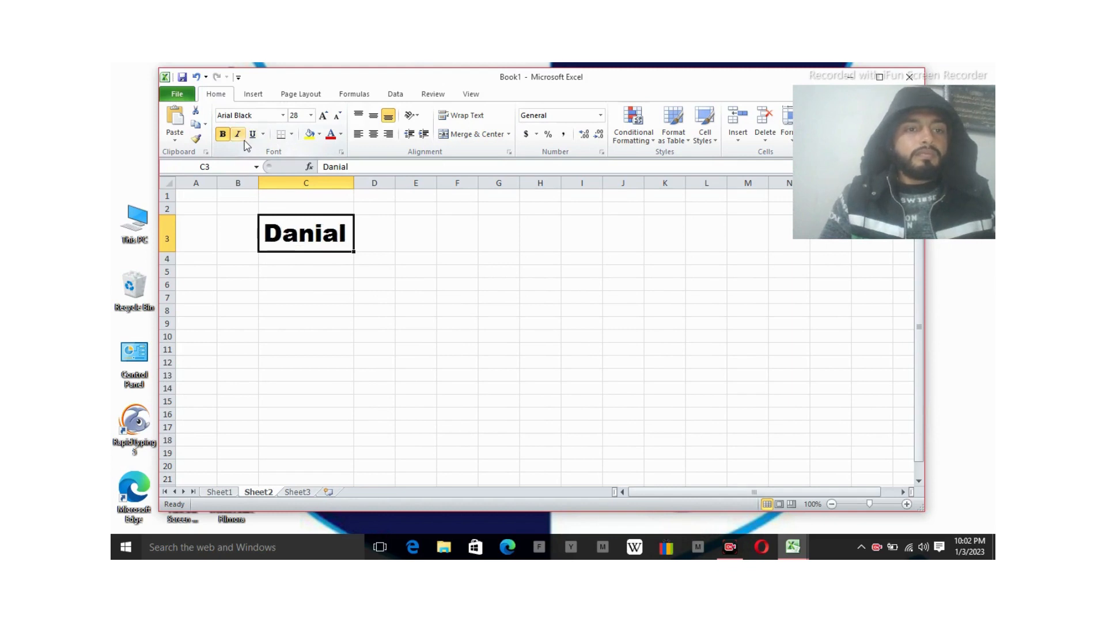
# Fill cell C3 with standard dark blue and color its text standard red.
pyautogui.click(319, 134)
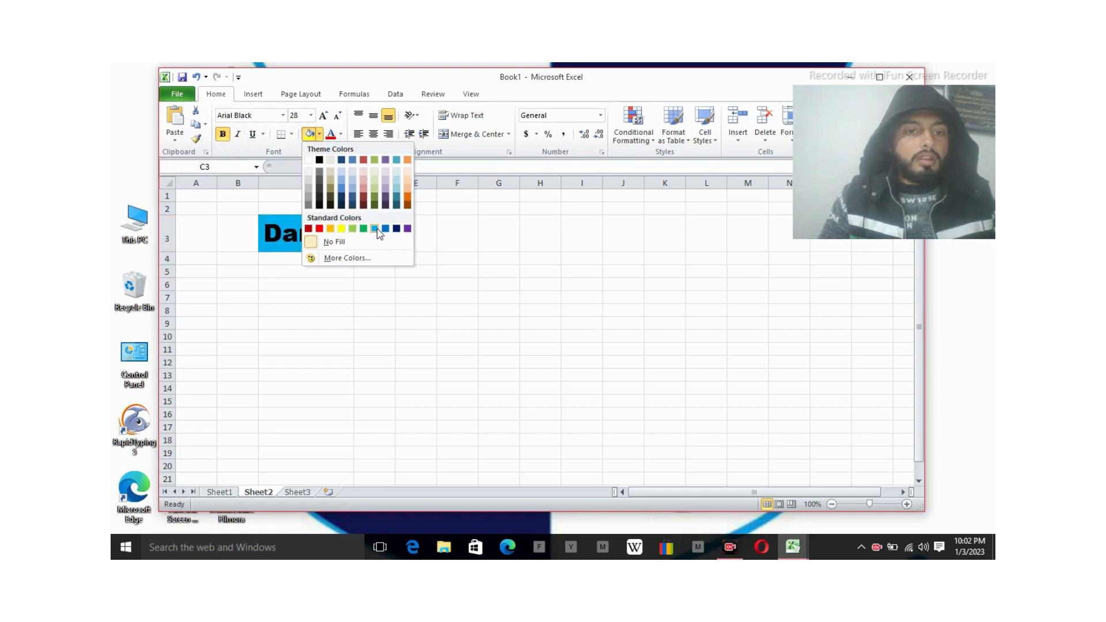
pyautogui.click(398, 228)
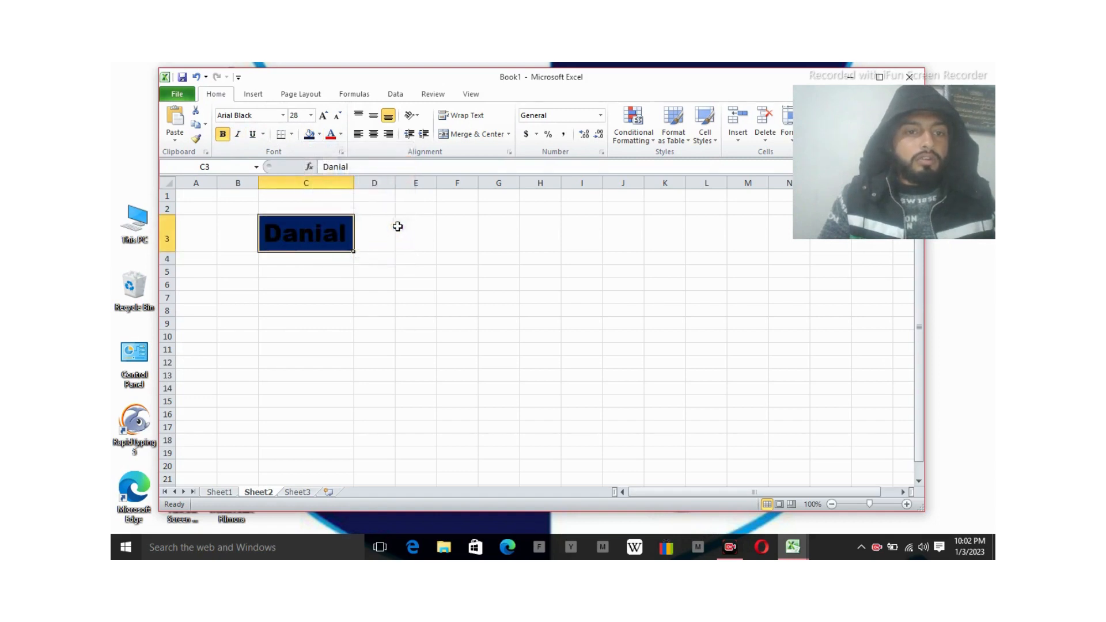
pyautogui.click(341, 134)
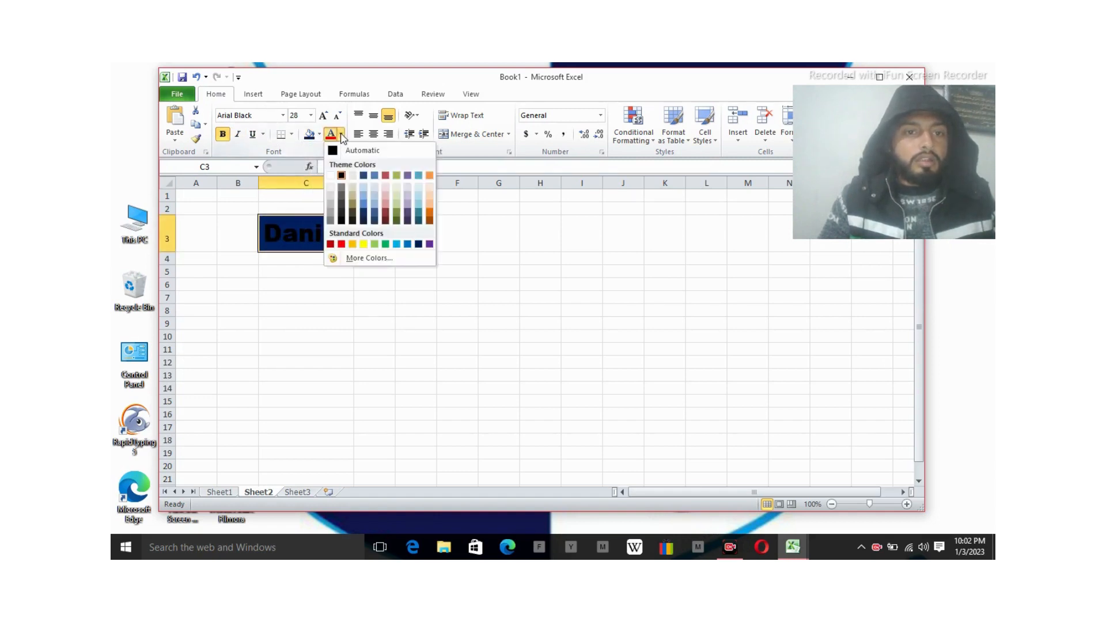
pyautogui.click(341, 244)
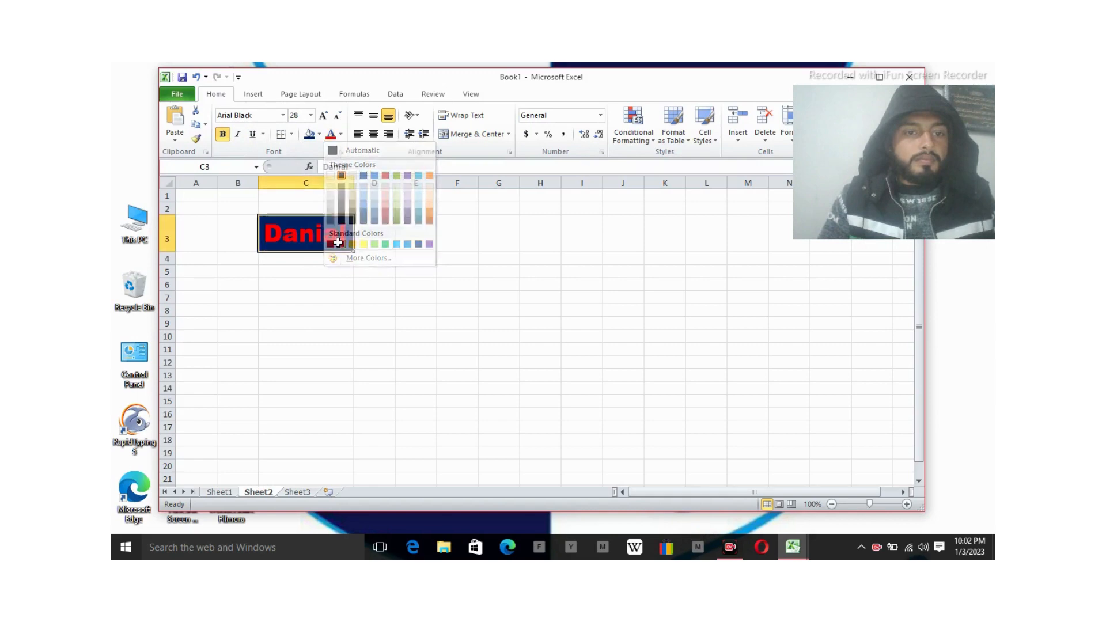
# Increase the font size of the name in C3 to 36 and widen column C to fit it.
pyautogui.click(325, 116)
pyautogui.moveTo(354, 182); pyautogui.dragTo(372, 180)
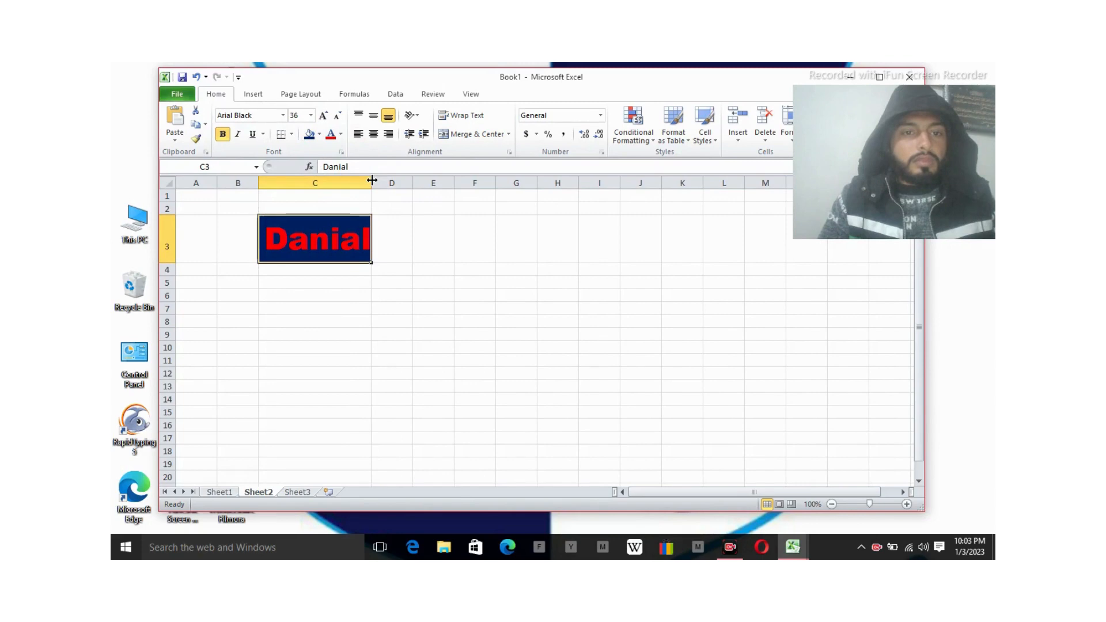
# Center the name horizontally and vertically in C3 and apply All Borders to the cell.
pyautogui.click(375, 136)
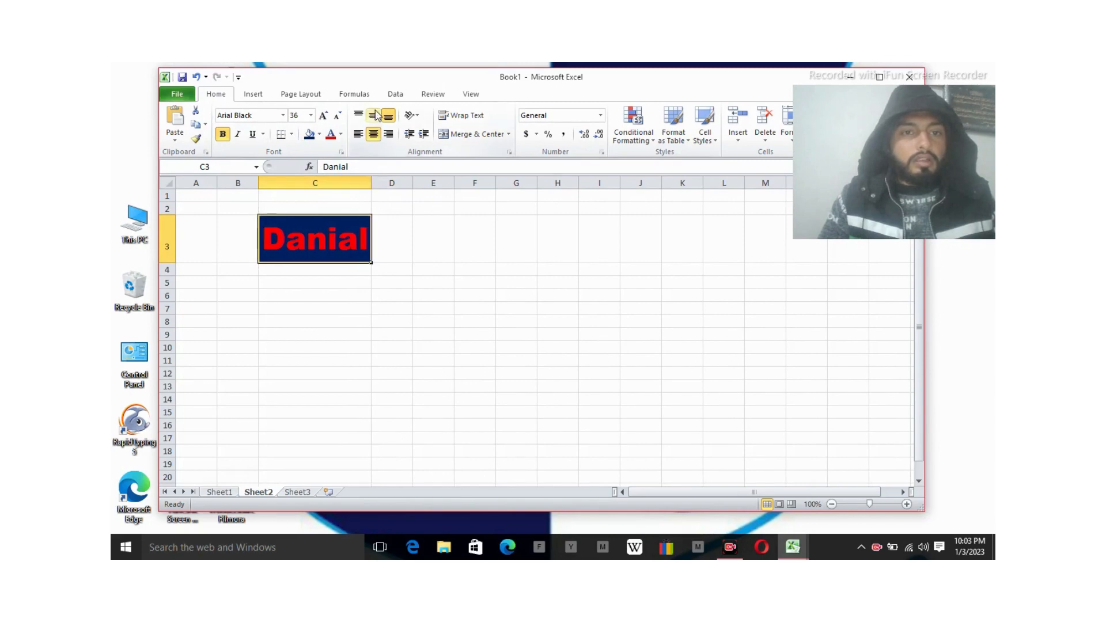
pyautogui.click(374, 116)
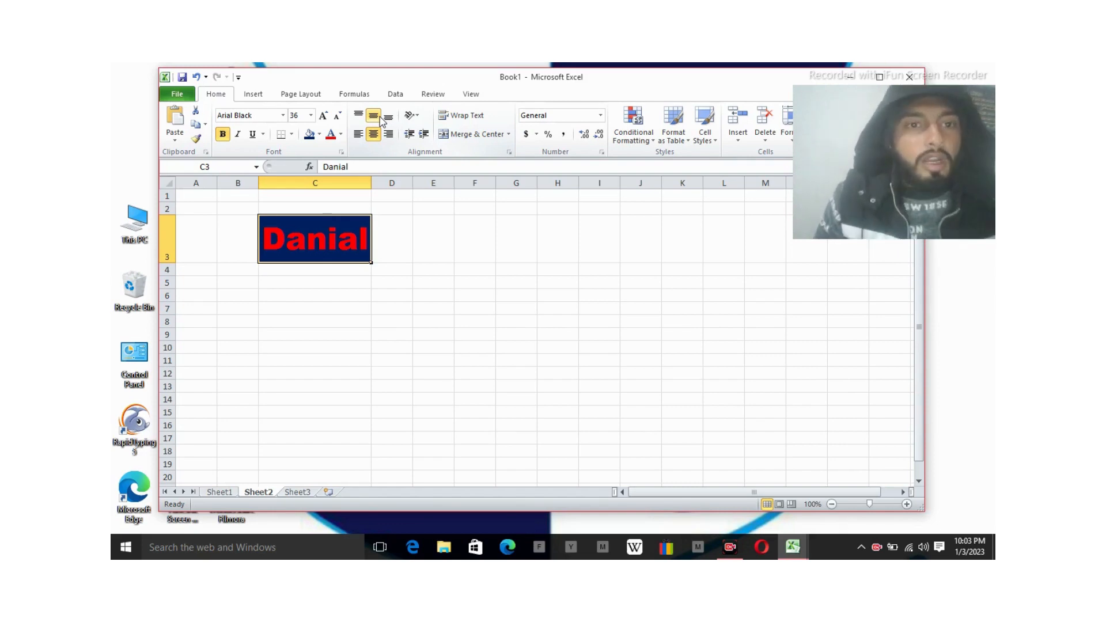
pyautogui.click(292, 135)
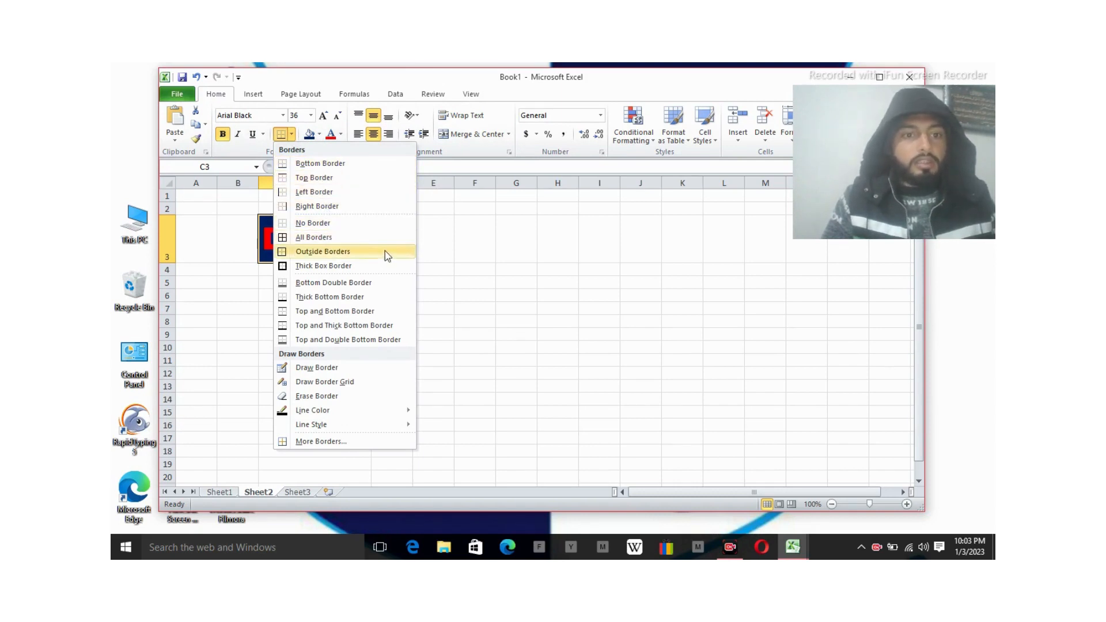
pyautogui.click(327, 239)
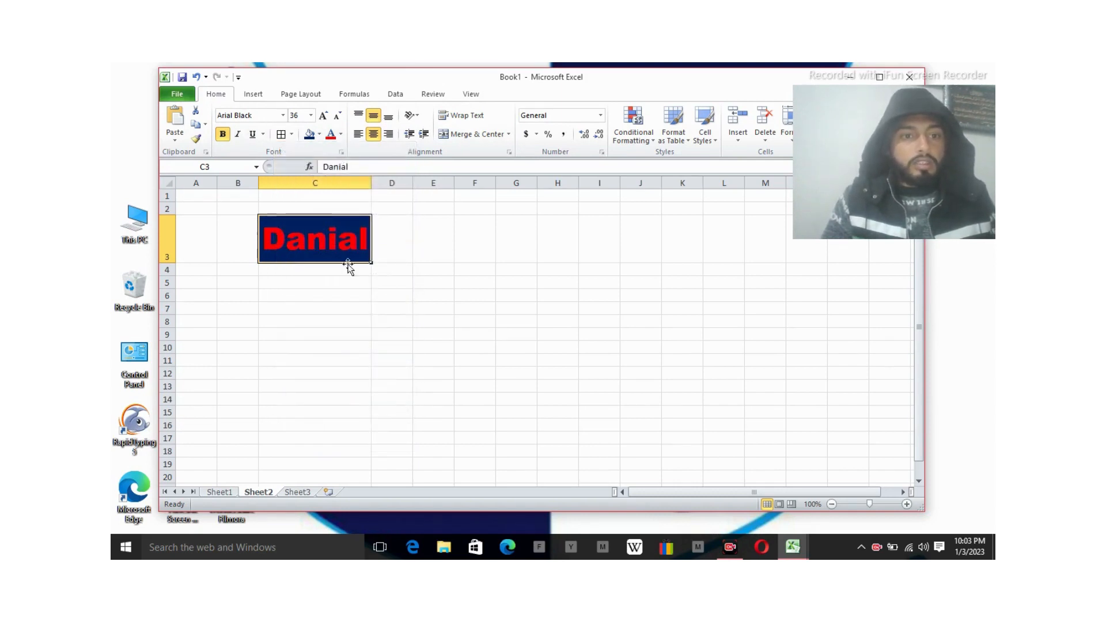
pyautogui.click(347, 307)
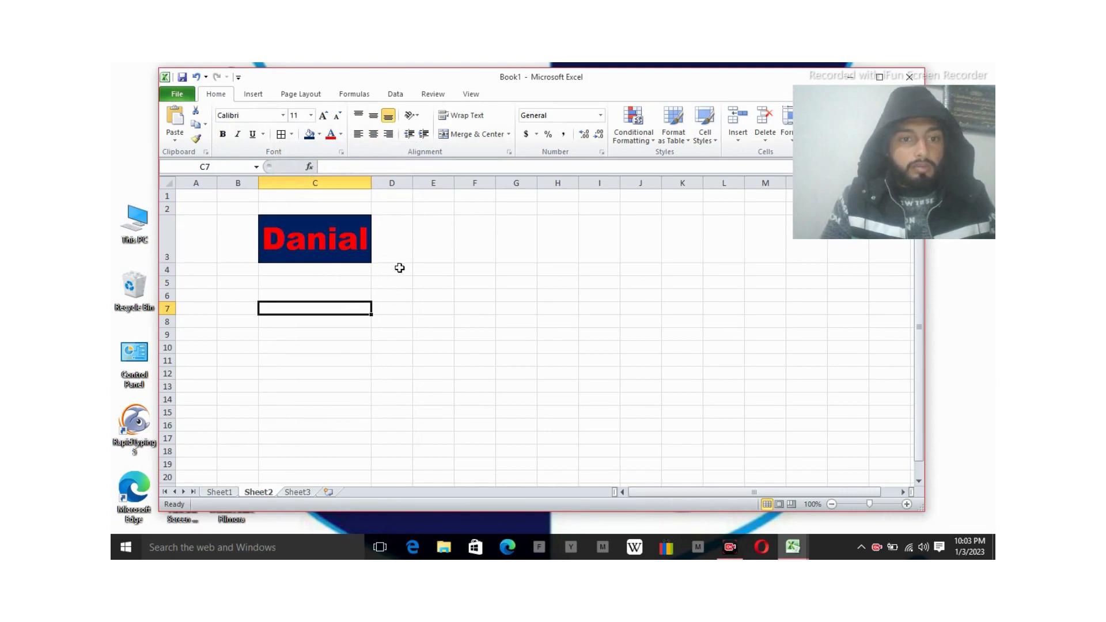
# Hide the worksheet gridlines and show them again, deleting and restoring the name in C3 in between.
pyautogui.click(470, 94)
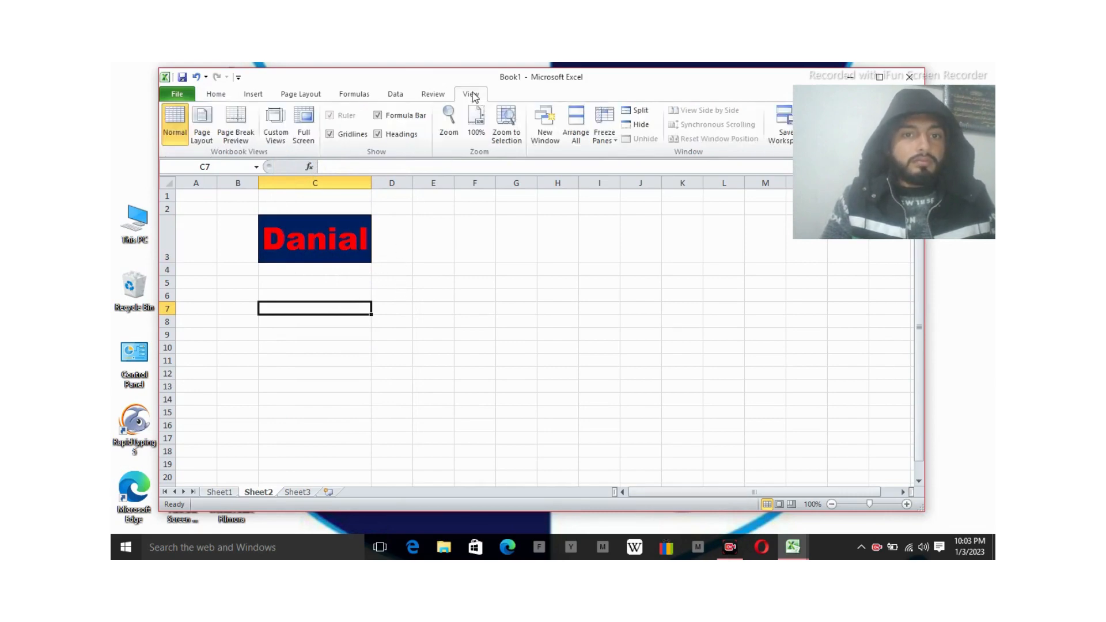
pyautogui.click(348, 135)
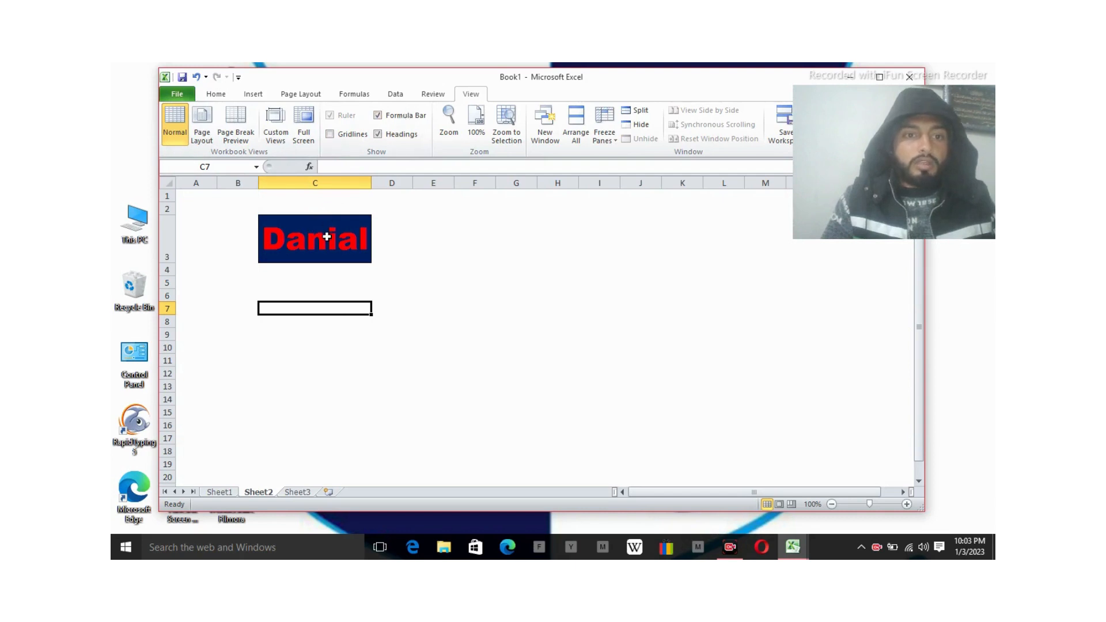
pyautogui.click(327, 236)
pyautogui.press('Delete')
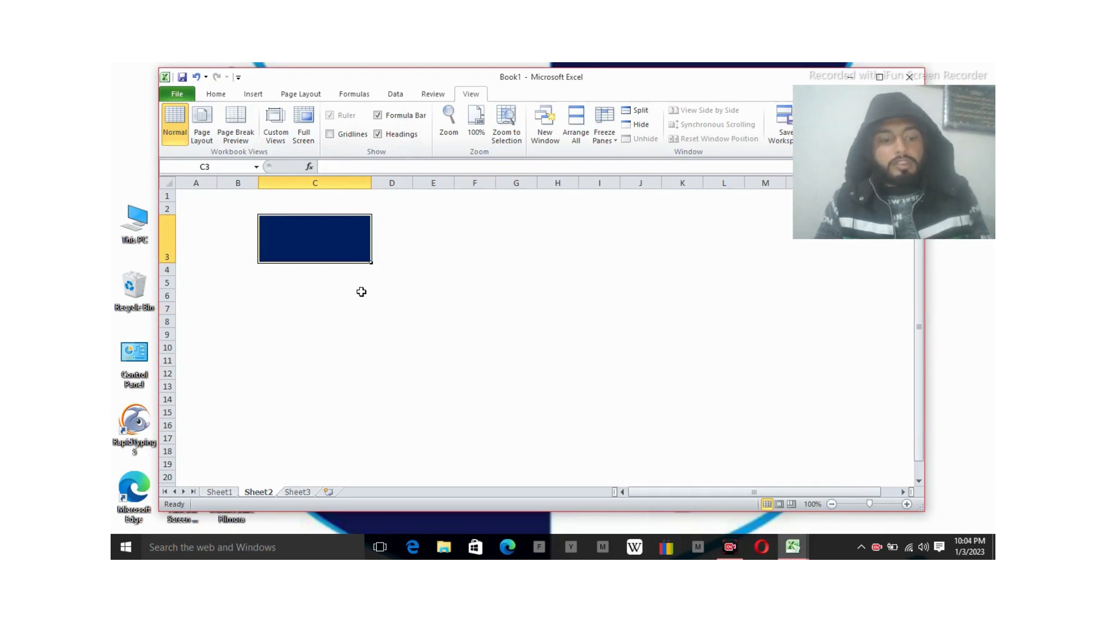
pyautogui.hotkey('ctrl', 'z')
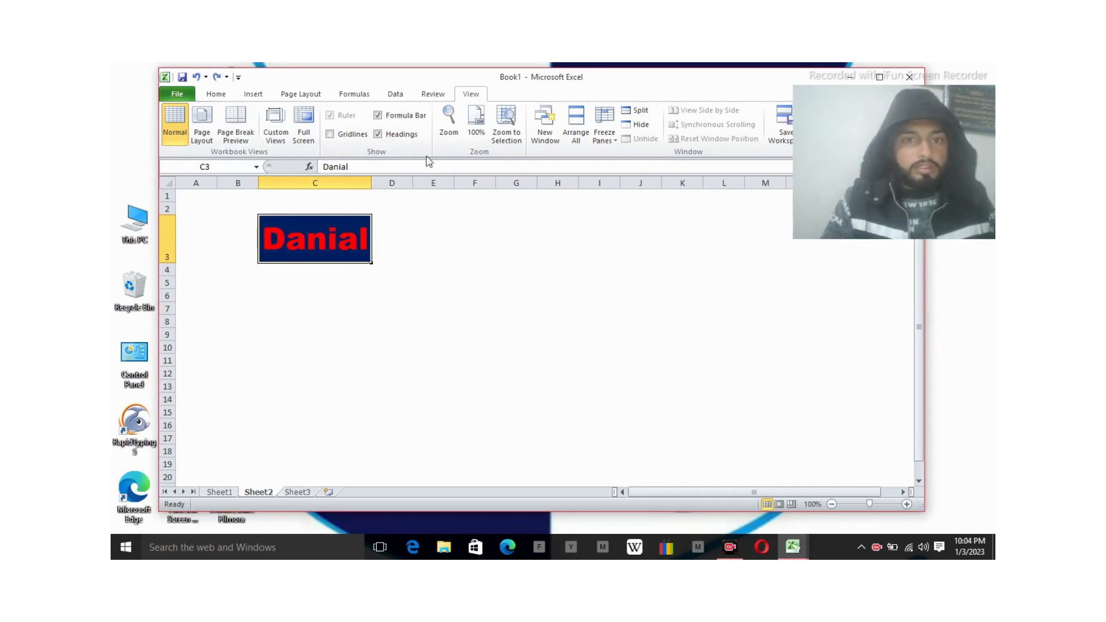
pyautogui.click(350, 134)
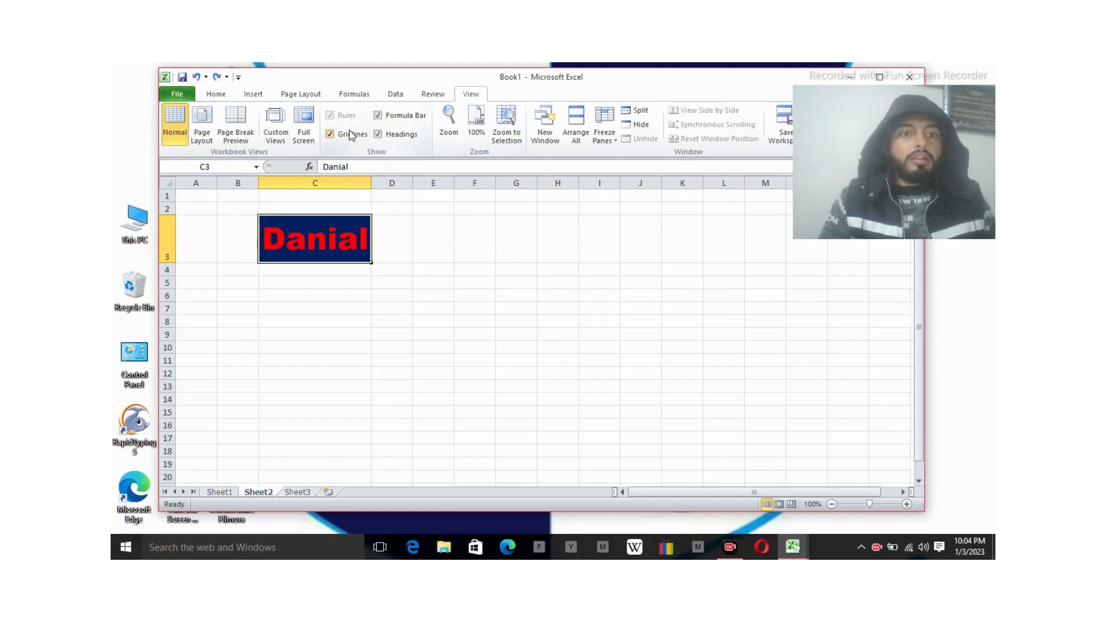
# Delete the name from cell C3 and narrow column C.
pyautogui.click(224, 96)
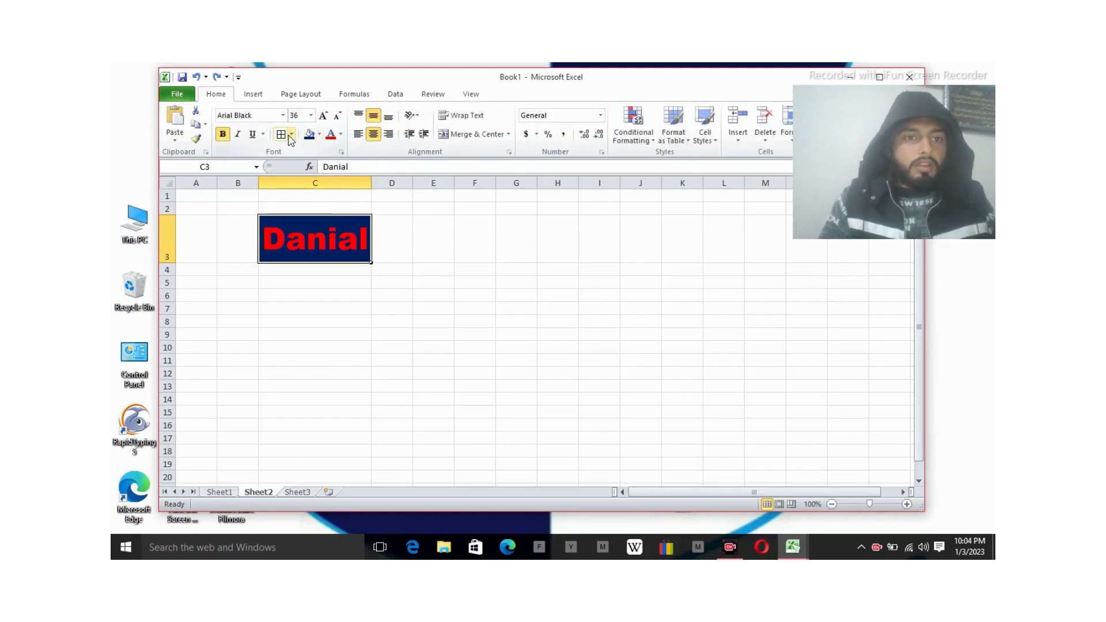
pyautogui.click(393, 308)
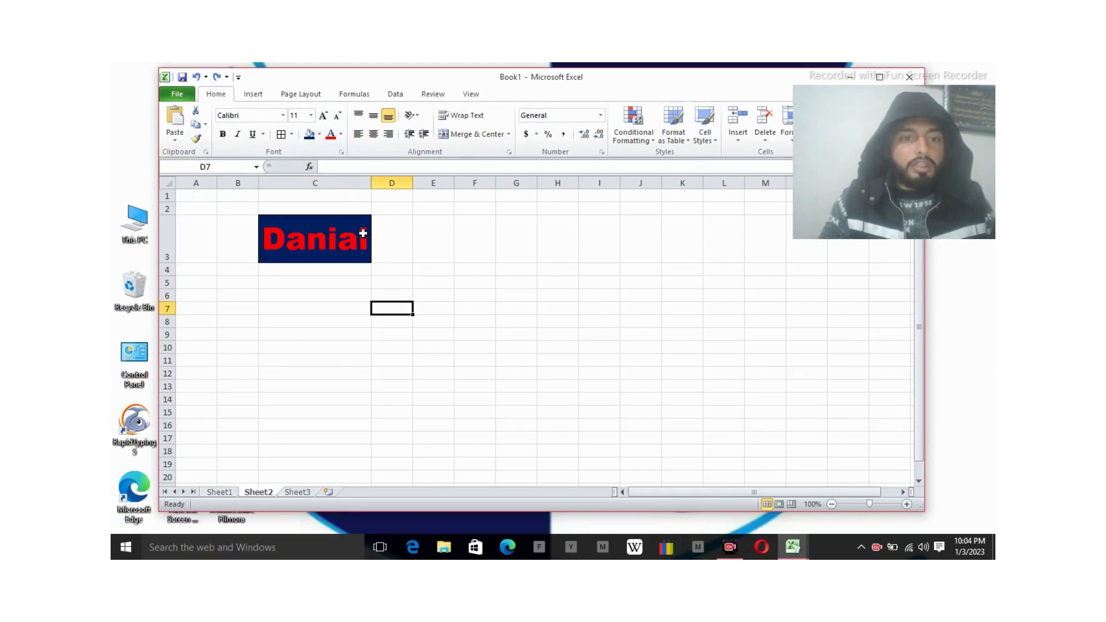
pyautogui.click(364, 233)
pyautogui.press('Delete')
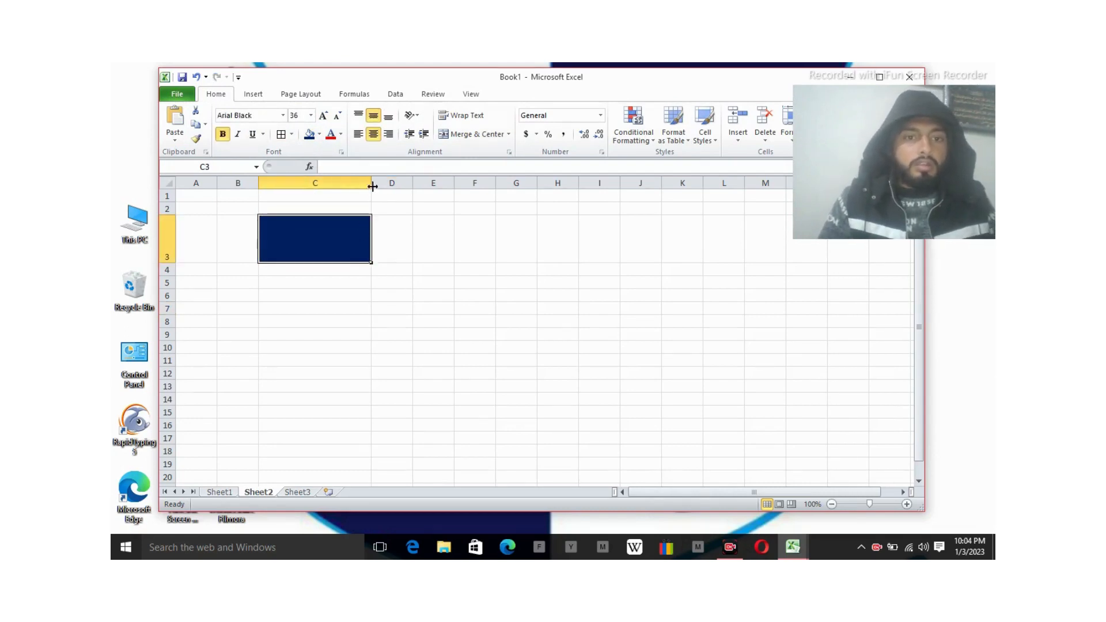
pyautogui.moveTo(371, 183); pyautogui.dragTo(326, 181)
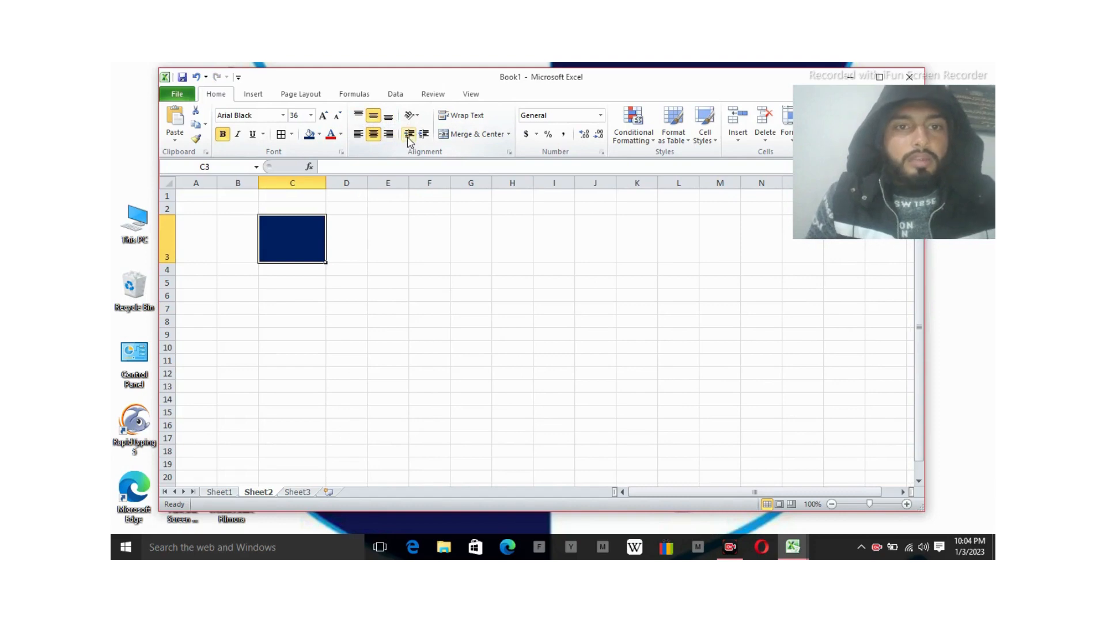
pyautogui.click(413, 116)
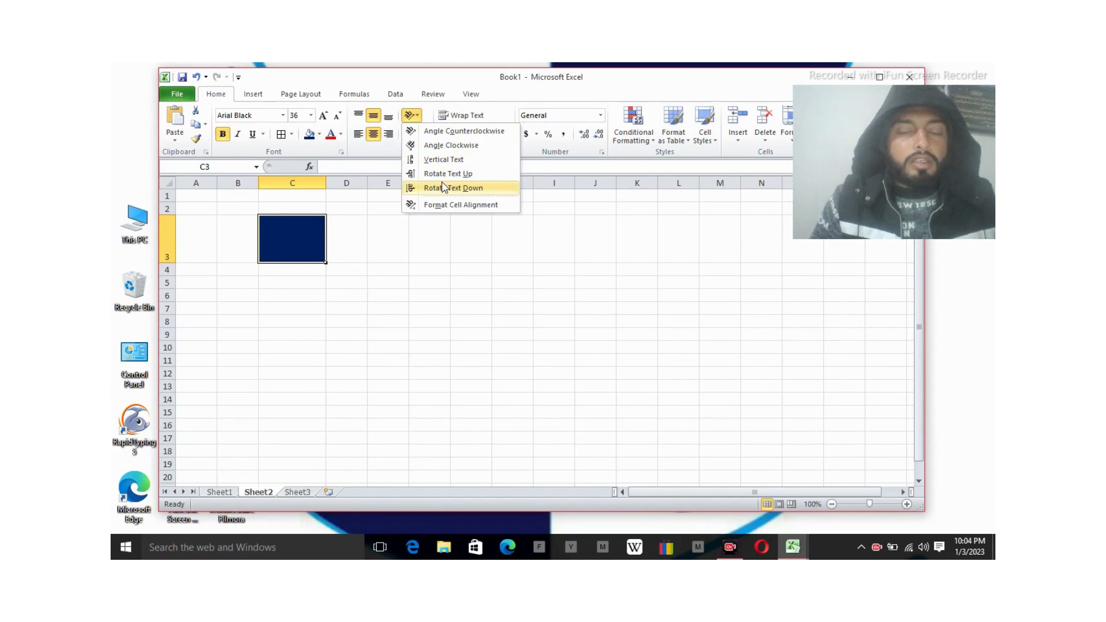
pyautogui.click(439, 220)
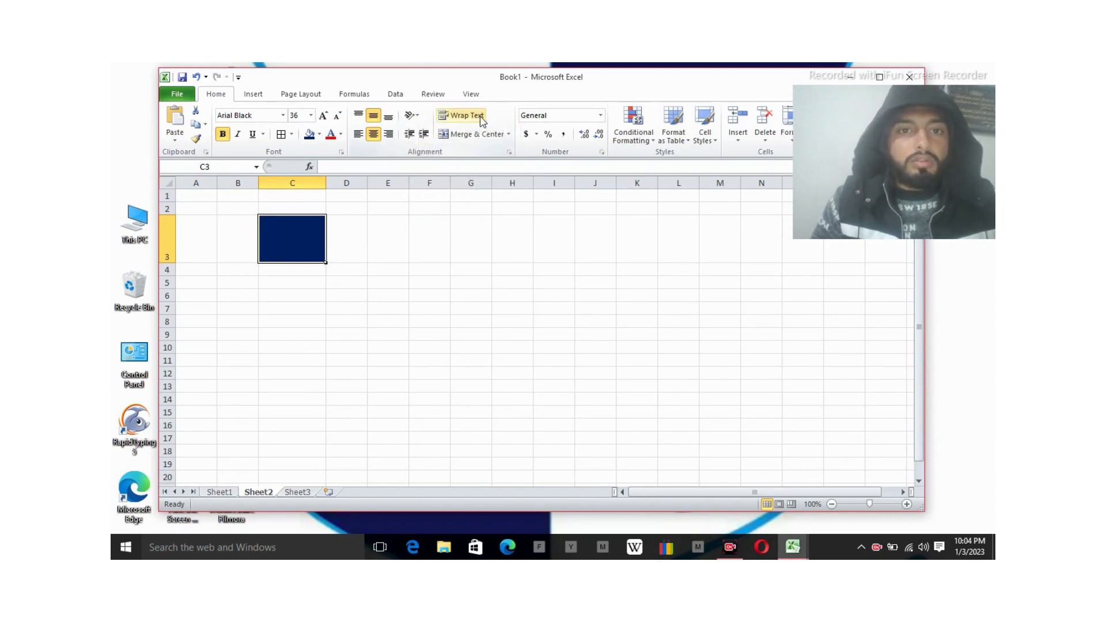
# Merge cells D5 through J5 into one cell with the Merge Cells option.
pyautogui.click(364, 279)
pyautogui.moveTo(363, 280); pyautogui.dragTo(590, 277)
pyautogui.click(509, 134)
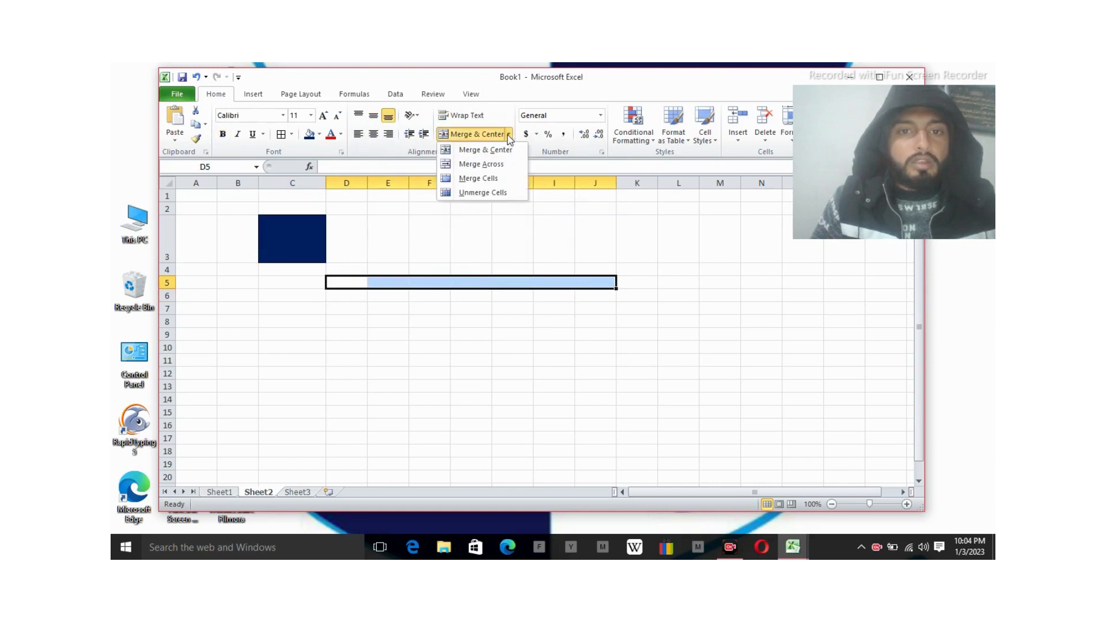
pyautogui.click(487, 179)
# Enter the heading "FUTURE INSTITUTE COMPUTER COLLEGE ESSA" in the merged cell D5:J5.
pyautogui.doubleClick(440, 280)
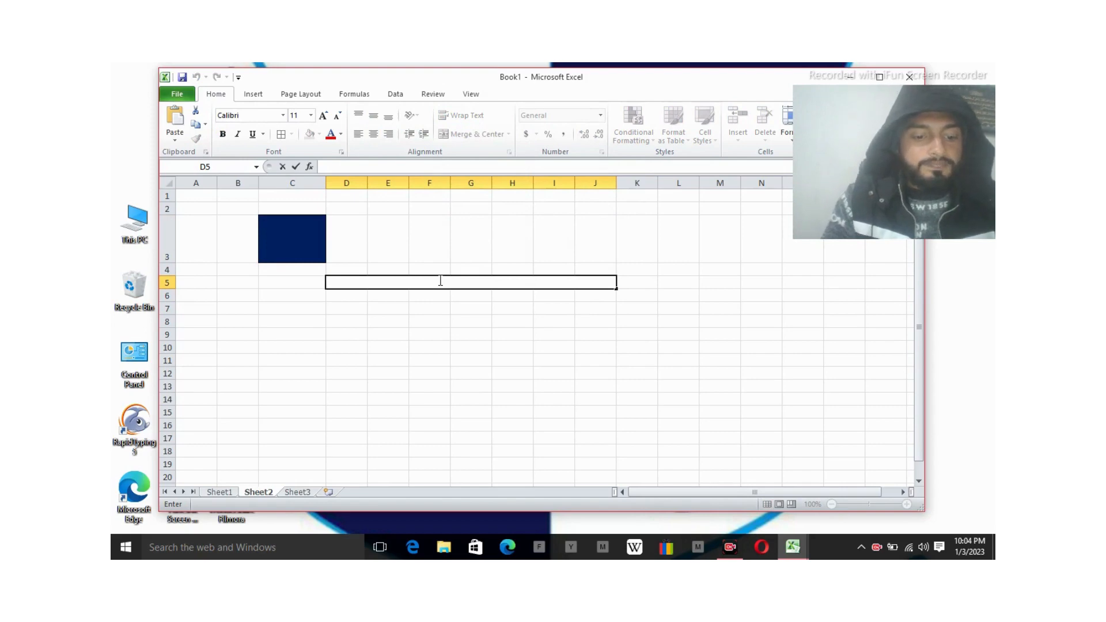
pyautogui.write('FUTURE')
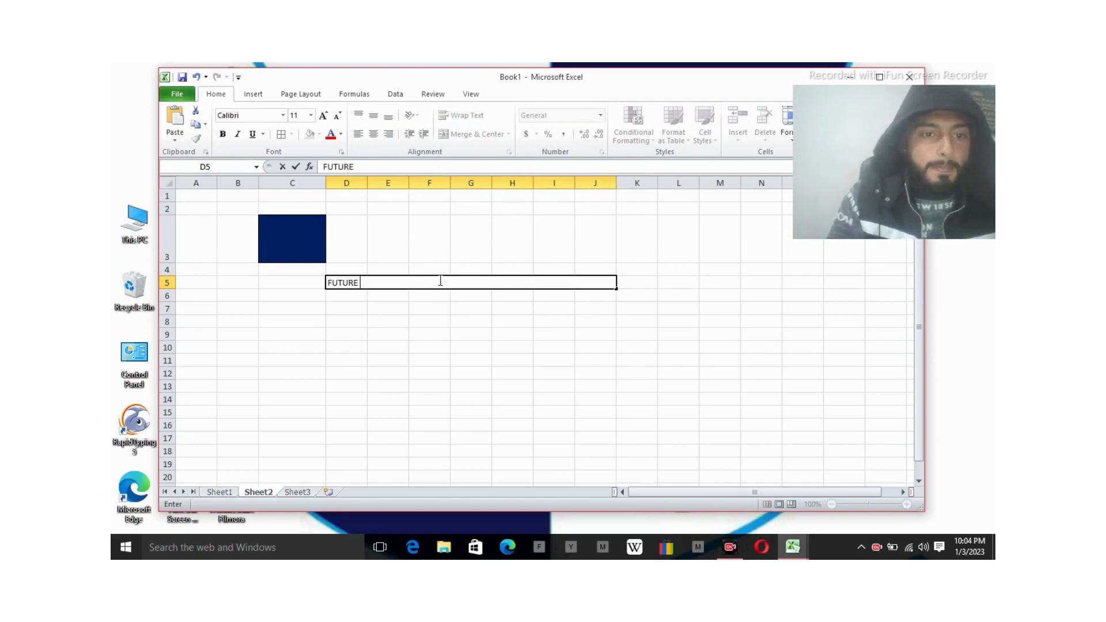
pyautogui.write(' INSTI')
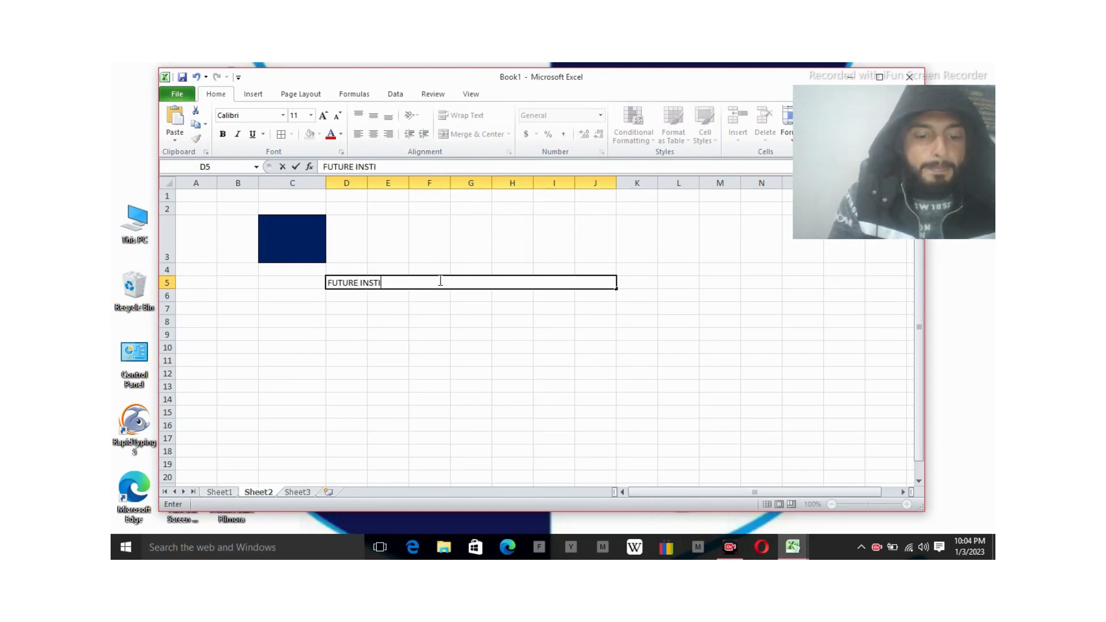
pyautogui.write('TUTE C')
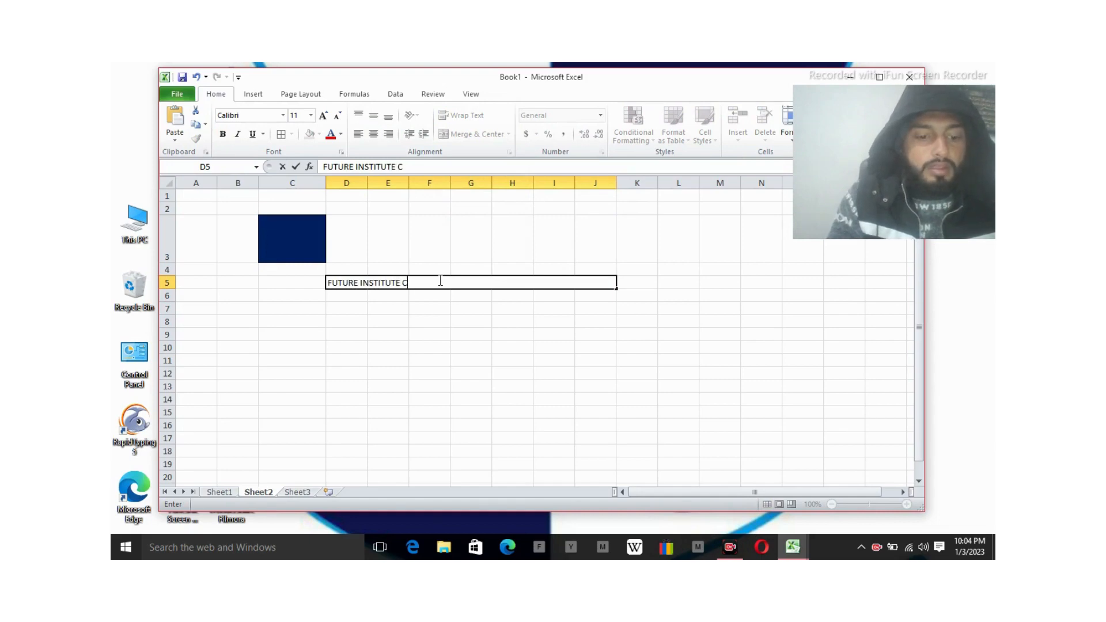
pyautogui.write('OMPUTER')
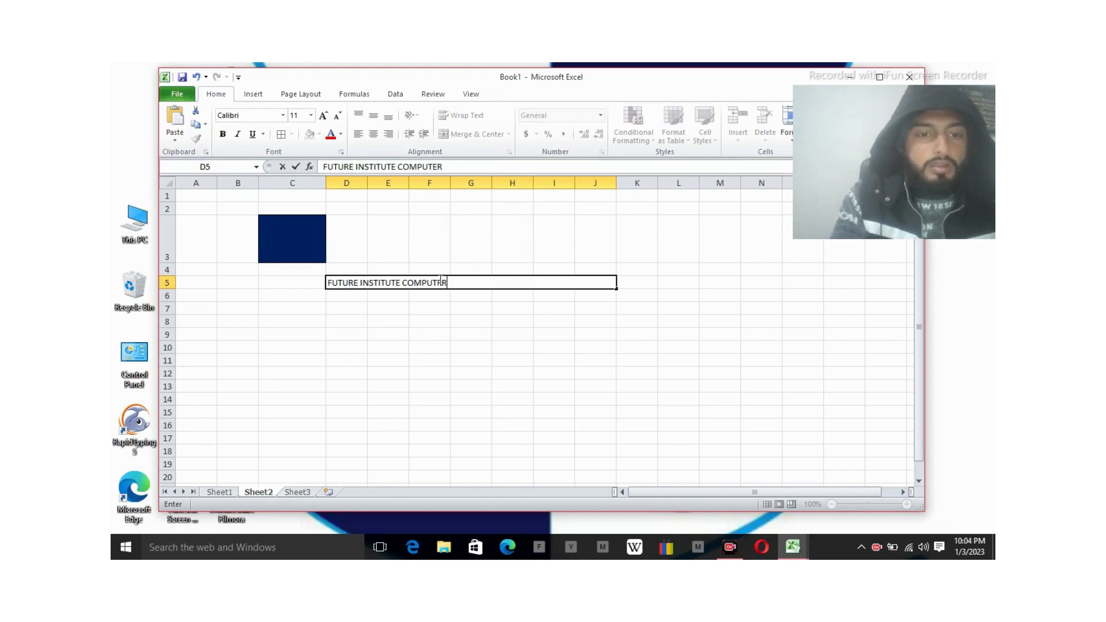
pyautogui.write(' COLL')
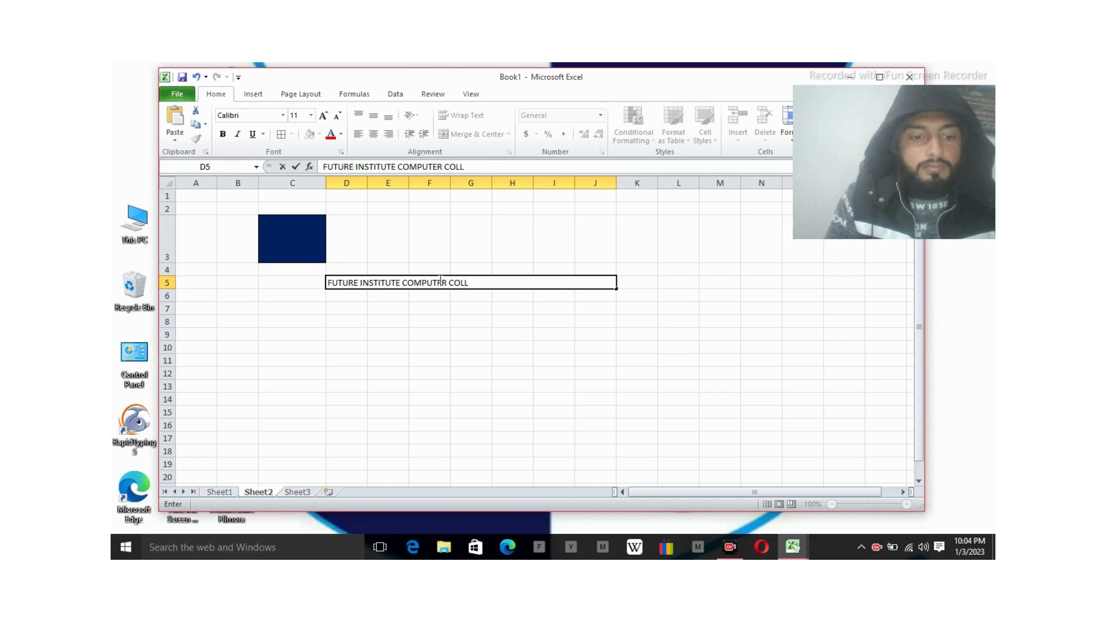
pyautogui.write('EGE ESSA')
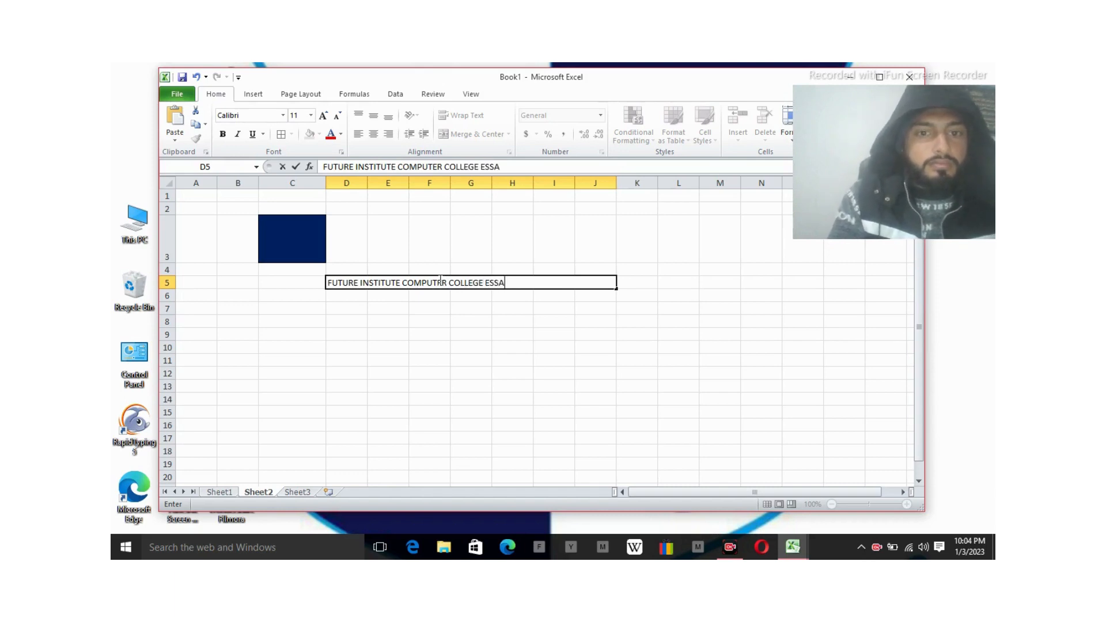
pyautogui.click(440, 323)
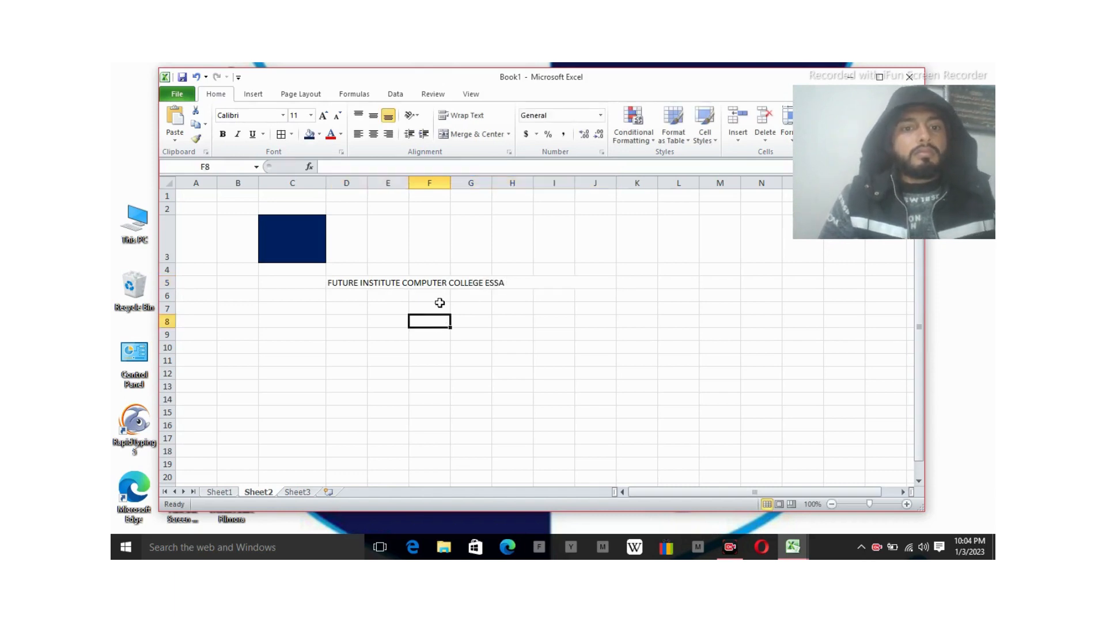
# Center the heading in the merged D5 cell and format it as bold Arial Black, size 12.
pyautogui.click(440, 285)
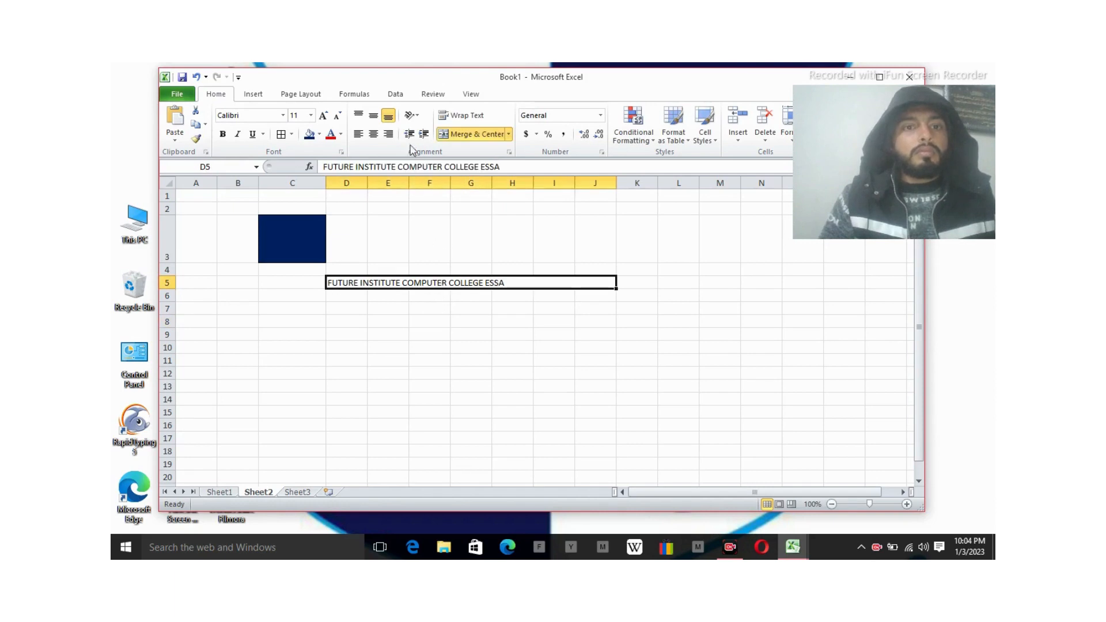
pyautogui.click(373, 134)
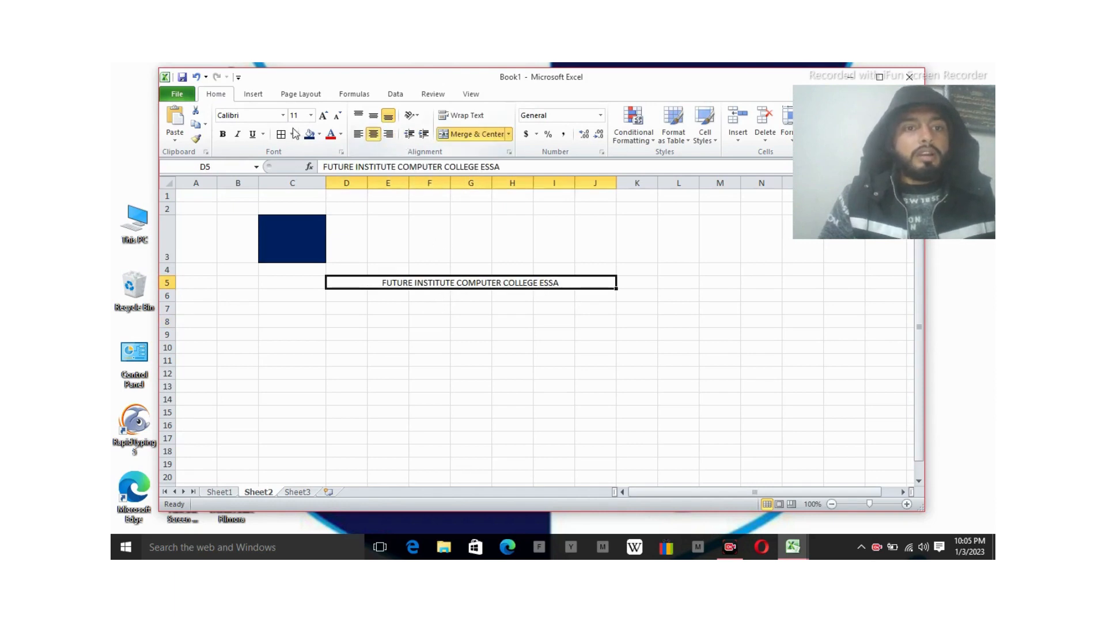
pyautogui.click(223, 134)
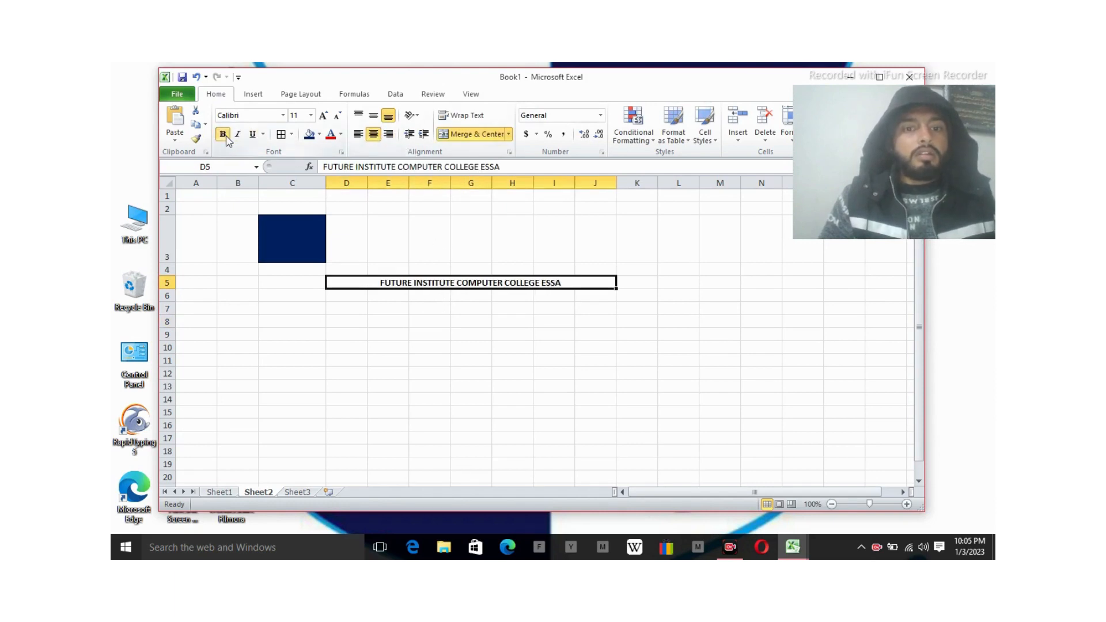
pyautogui.click(283, 116)
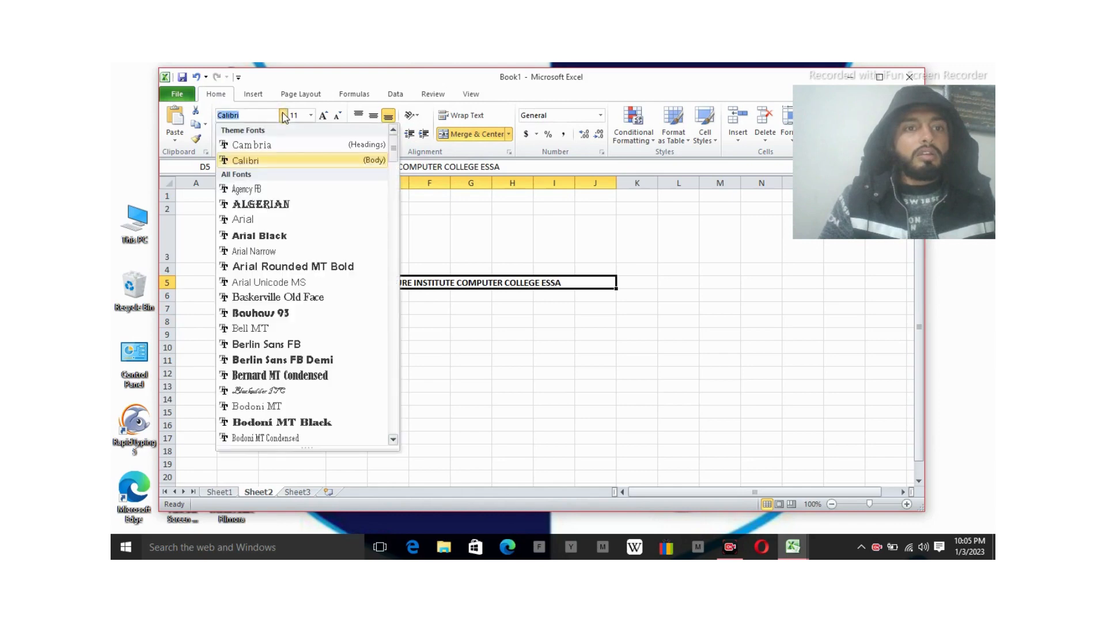
pyautogui.click(283, 238)
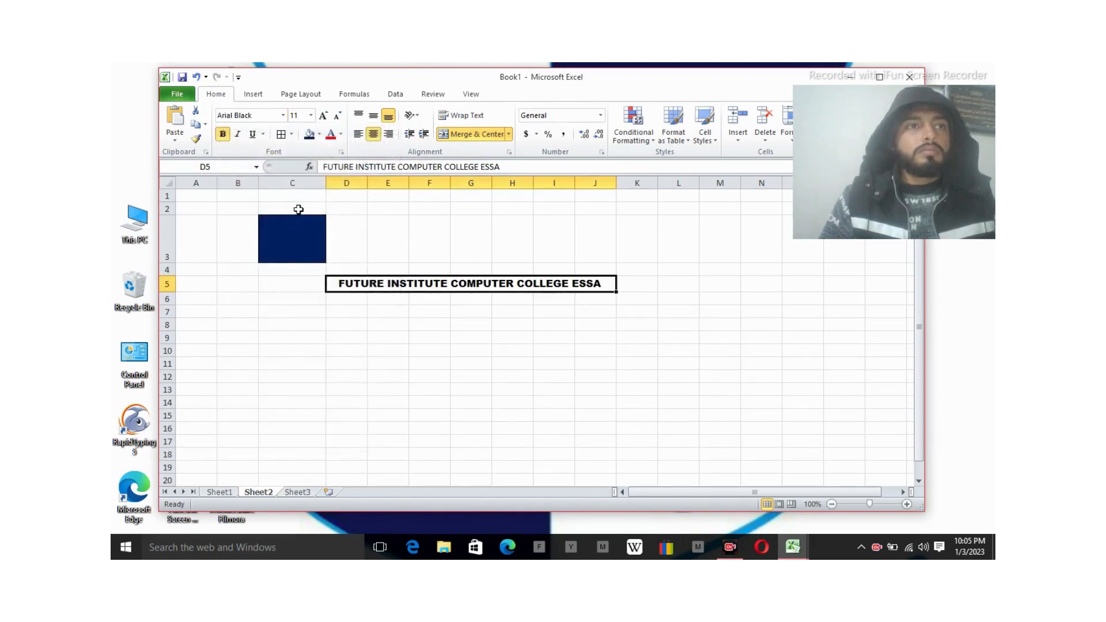
pyautogui.click(324, 116)
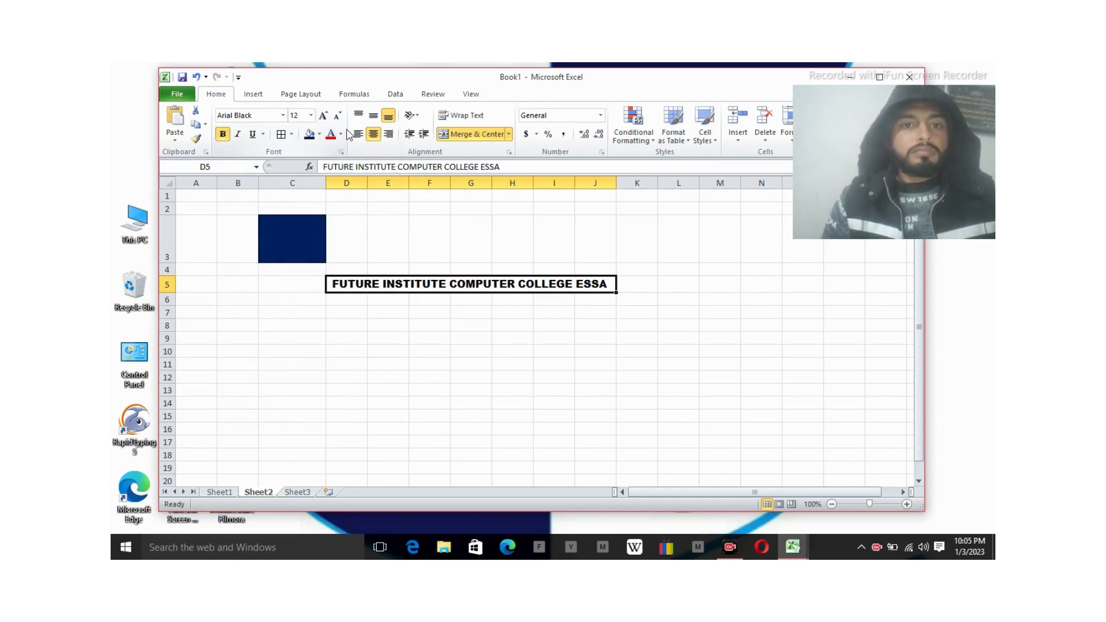
pyautogui.click(475, 354)
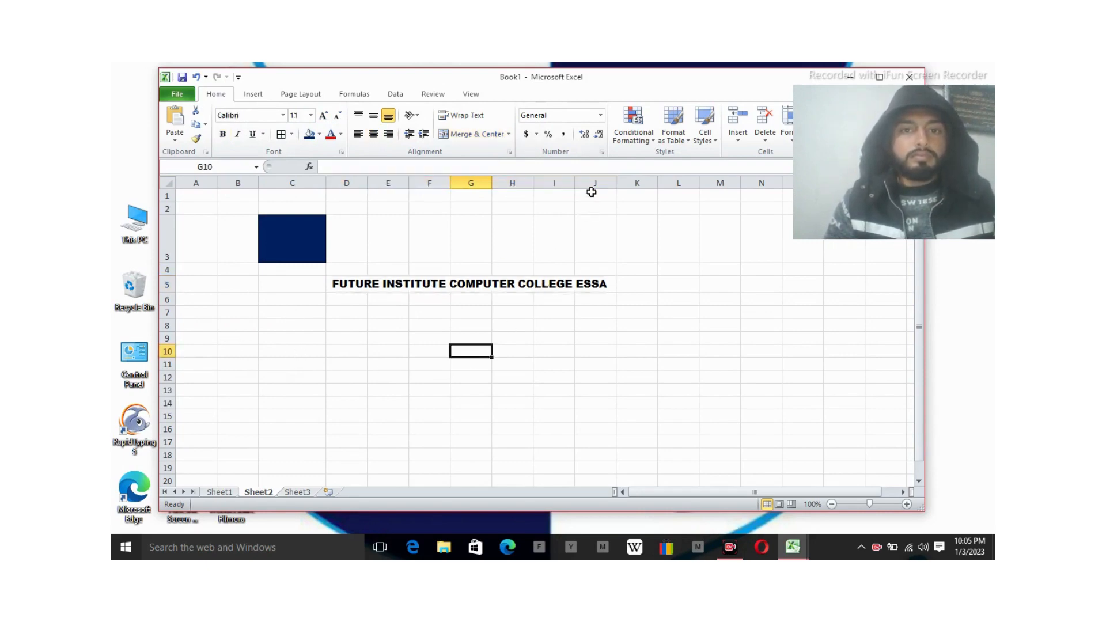
pyautogui.click(600, 116)
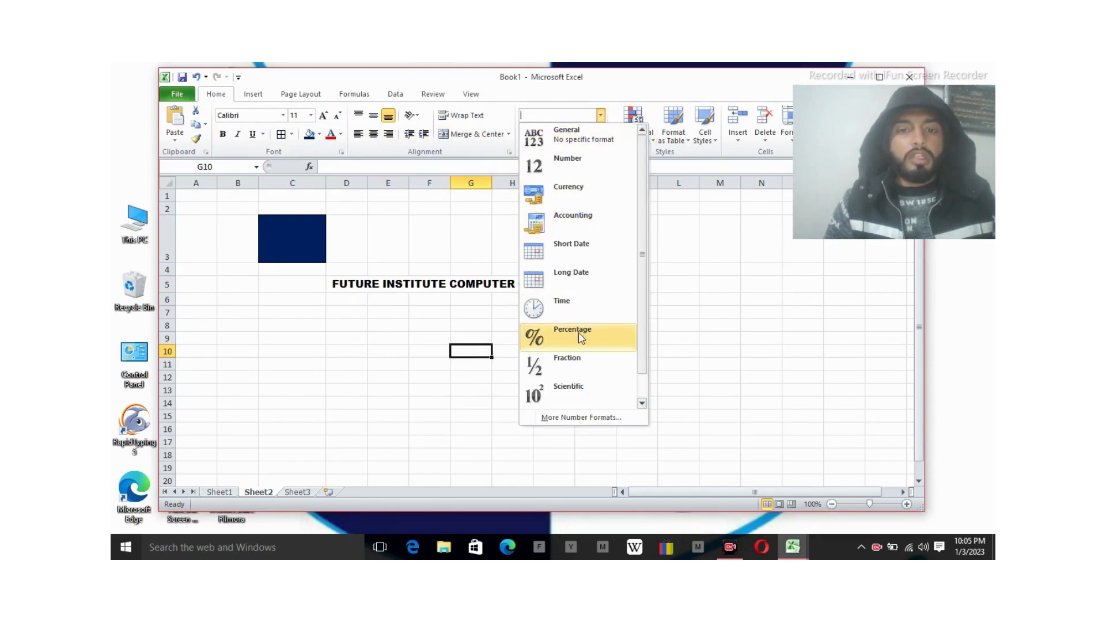
pyautogui.click(472, 410)
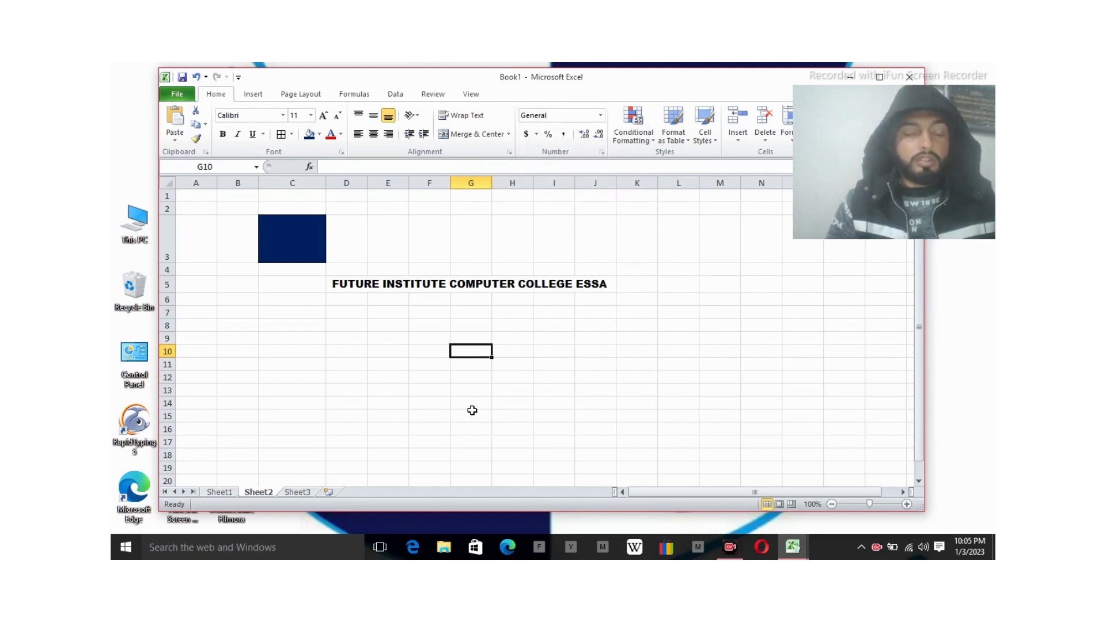
# Enter 0, 1 and 2 in cells C6 through C8, and delete the 2 from C8.
pyautogui.click(297, 300)
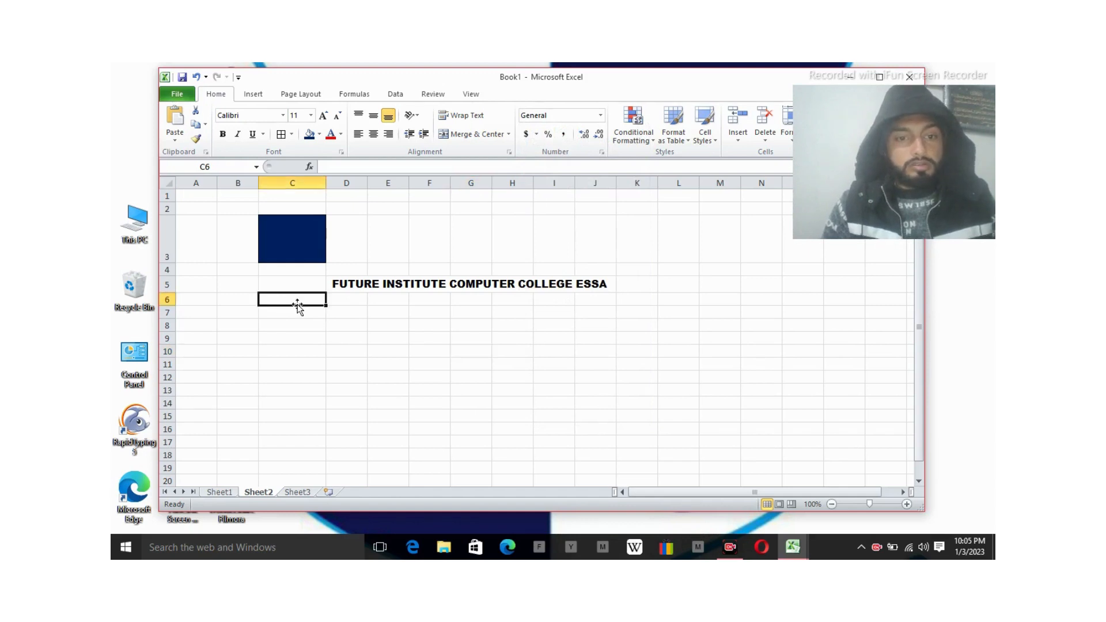
pyautogui.write('0')
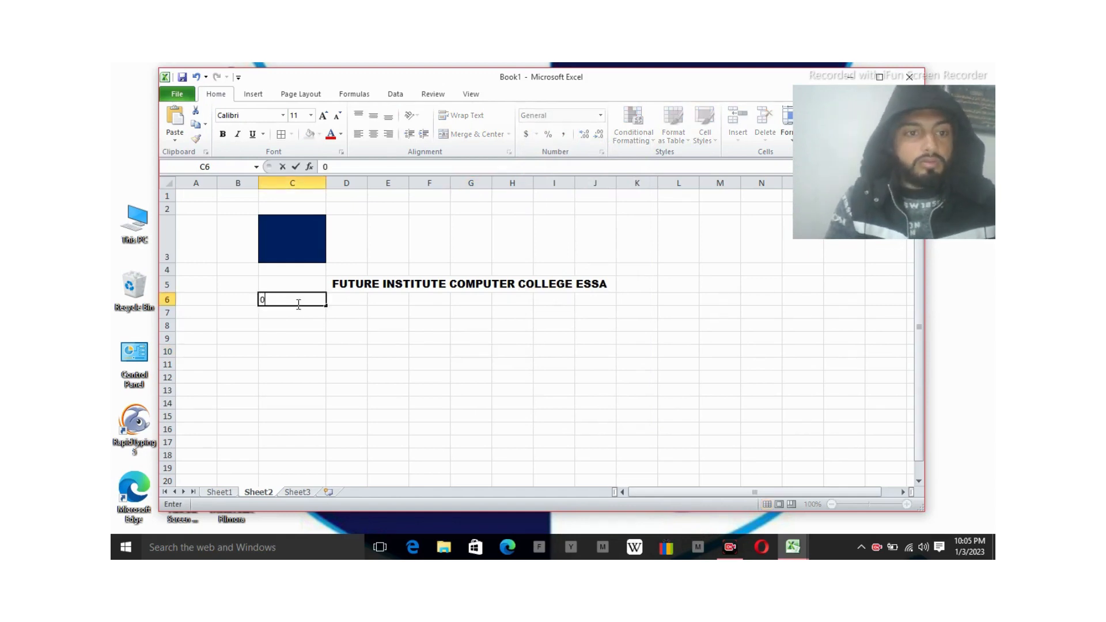
pyautogui.press('Return')
pyautogui.write('1')
pyautogui.press('Return')
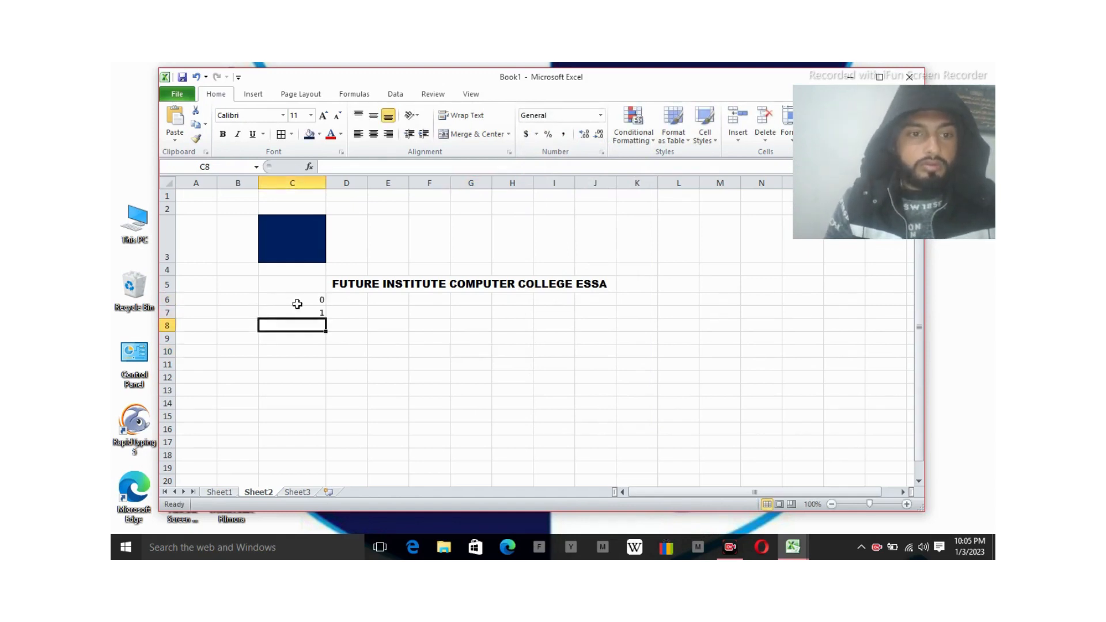
pyautogui.write('2')
pyautogui.press('Return')
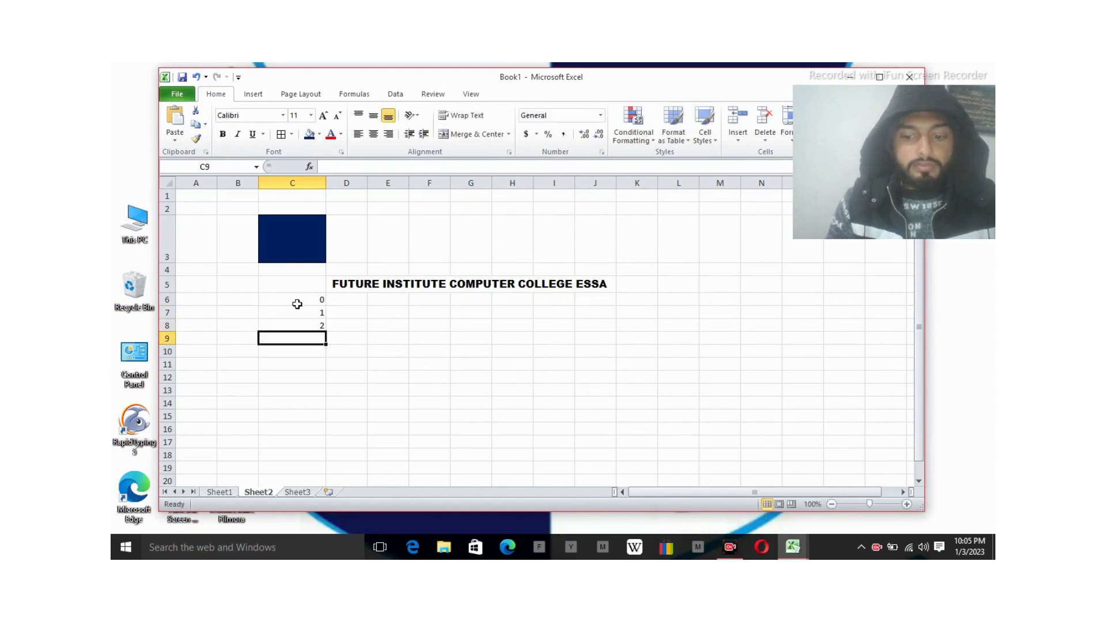
pyautogui.press('Up')
pyautogui.press('Delete')
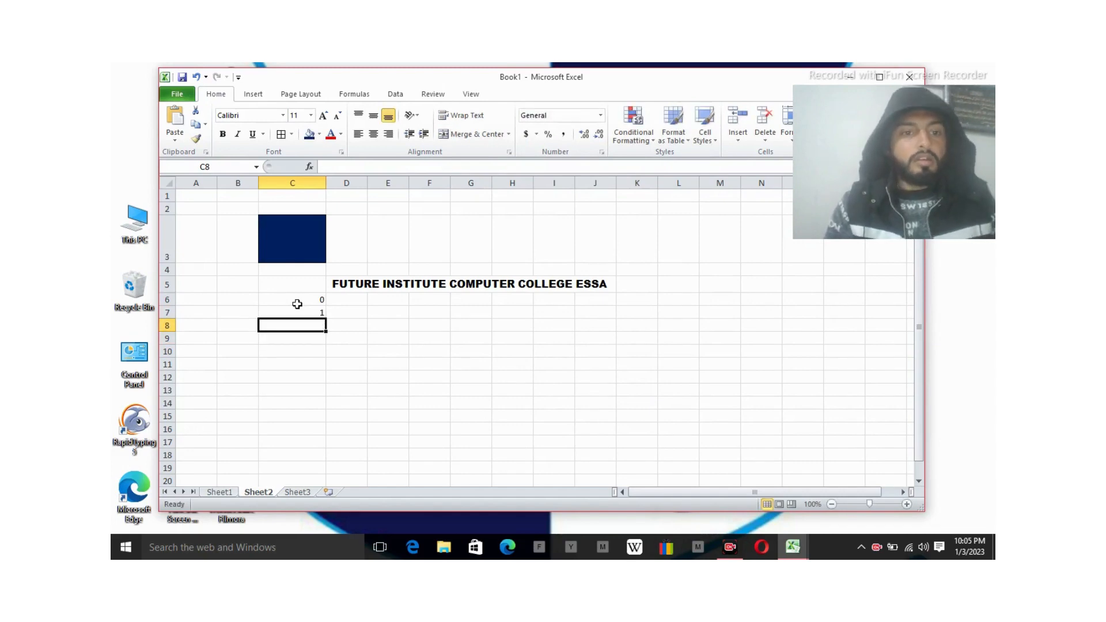
# Fill the value in C7 down to C16 as a series, giving 1 through 10.
pyautogui.click(309, 311)
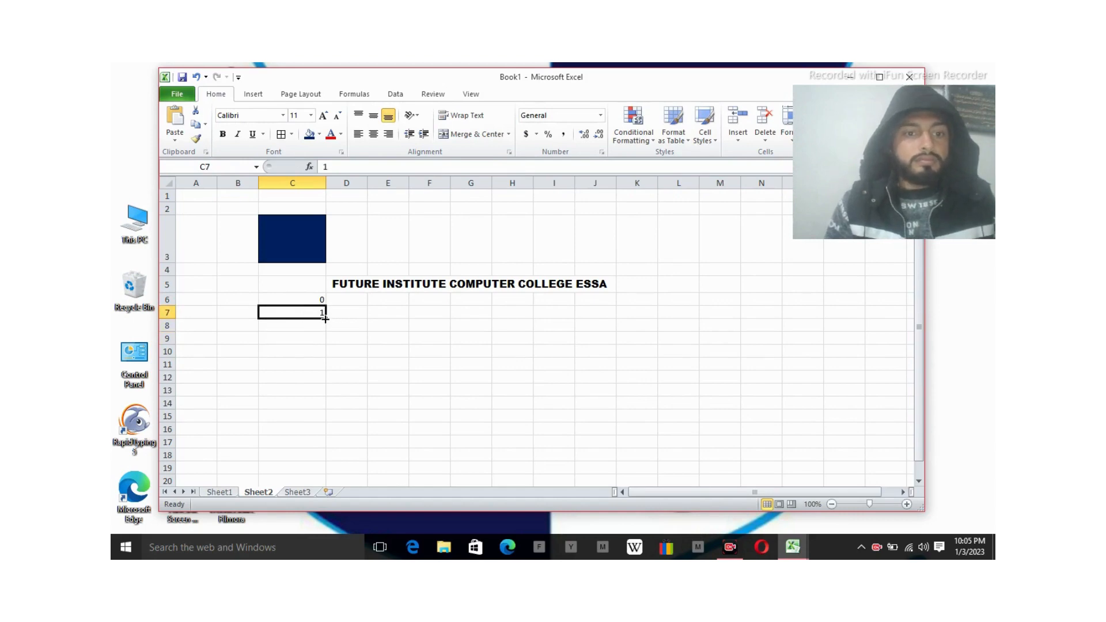
pyautogui.moveTo(325, 319); pyautogui.dragTo(325, 437)
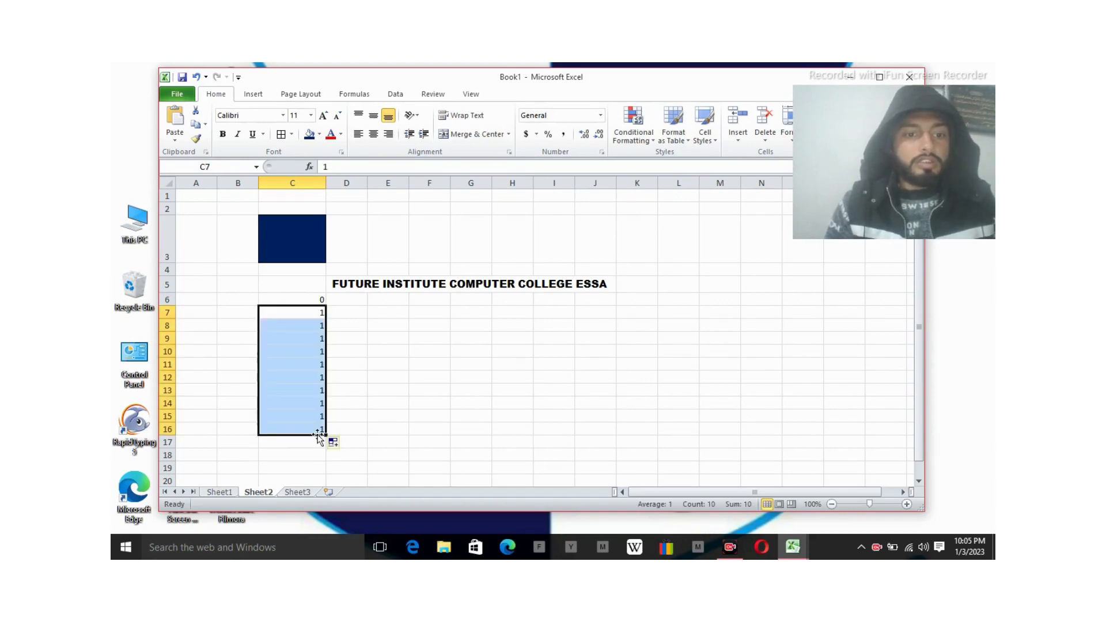
pyautogui.click(334, 442)
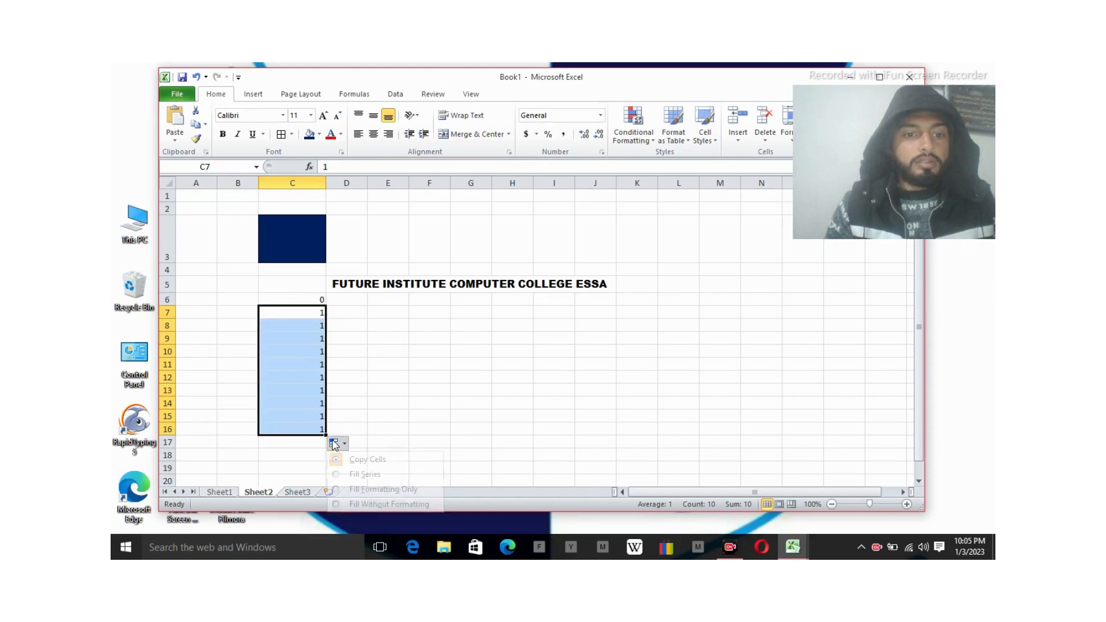
pyautogui.click(349, 475)
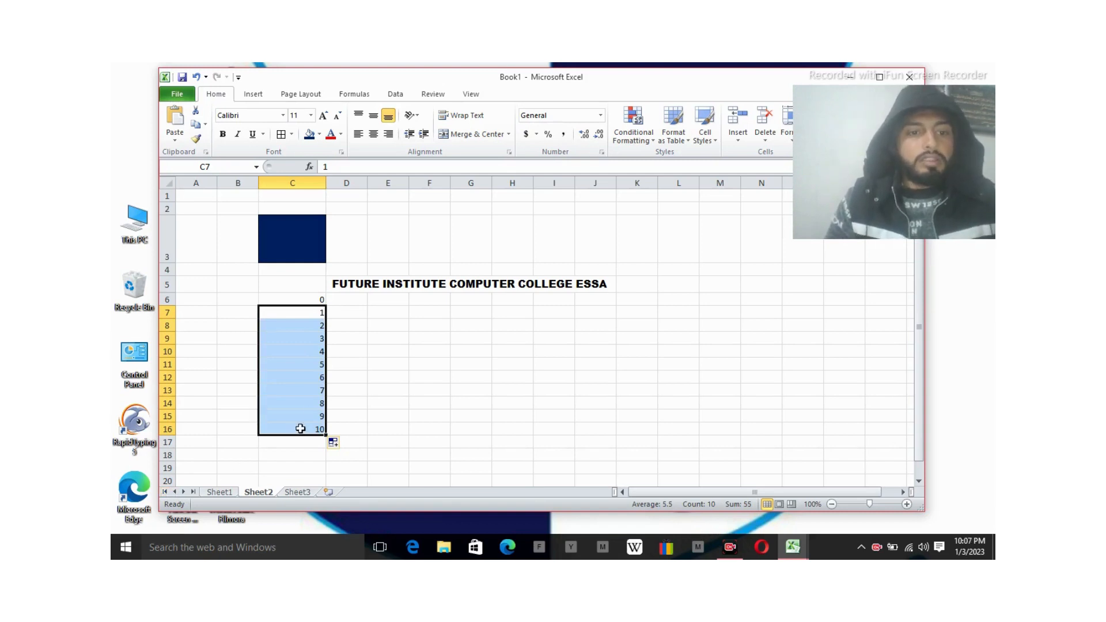
# Enter 1 in cell E6 and 2 in cell F6.
pyautogui.click(380, 303)
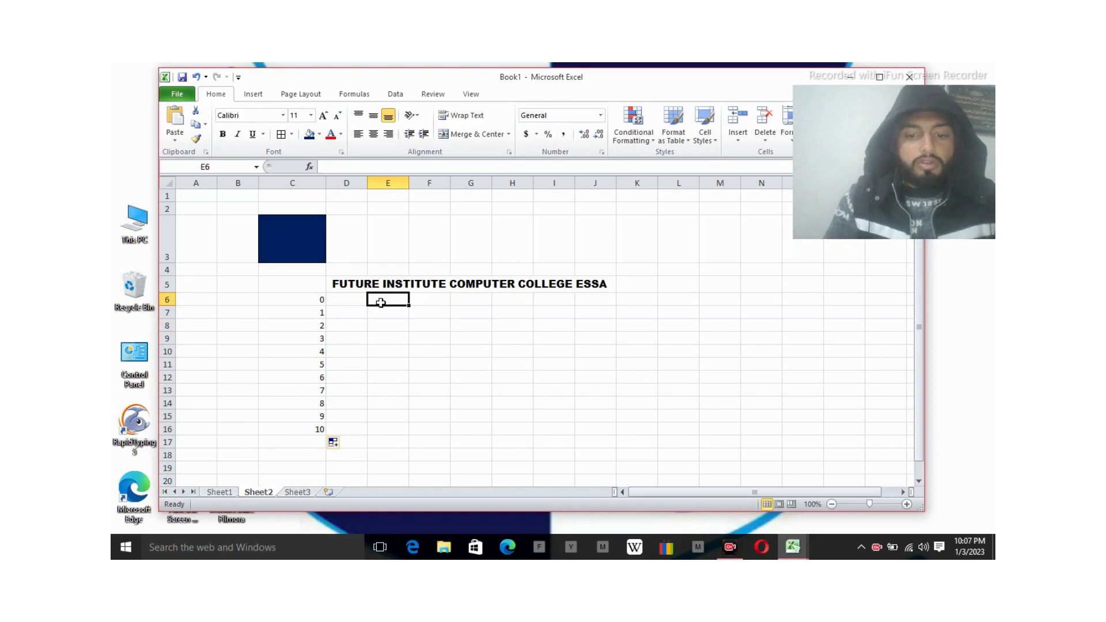
pyautogui.write('1')
pyautogui.press('Tab')
pyautogui.write('2')
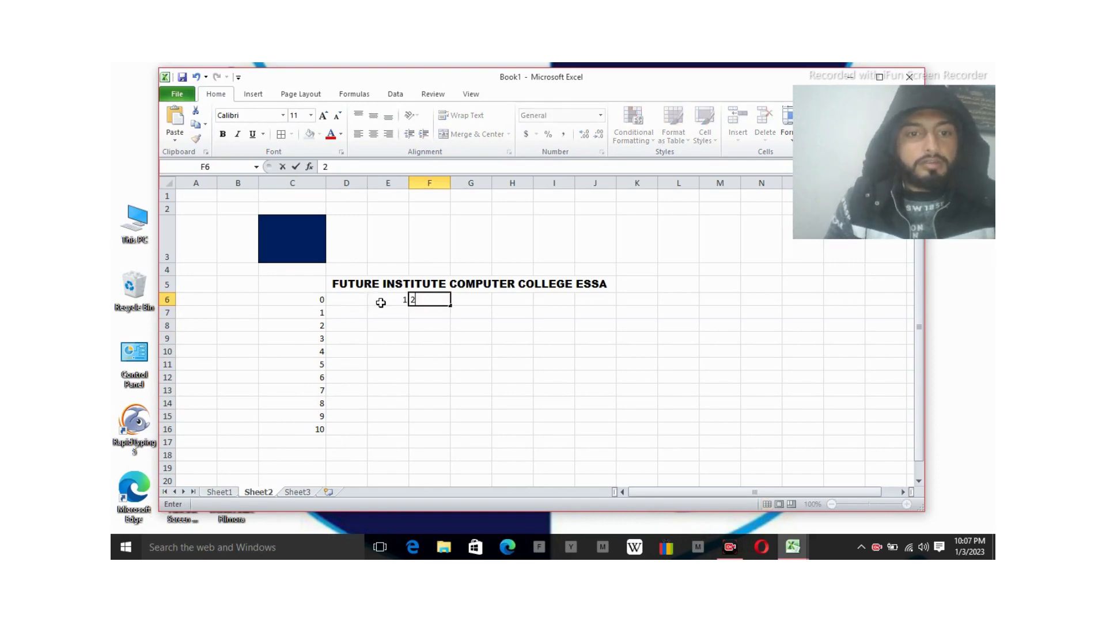
pyautogui.click(491, 302)
# Fill the value in F6 across to K6 as a series, giving 2 through 7.
pyautogui.click(444, 301)
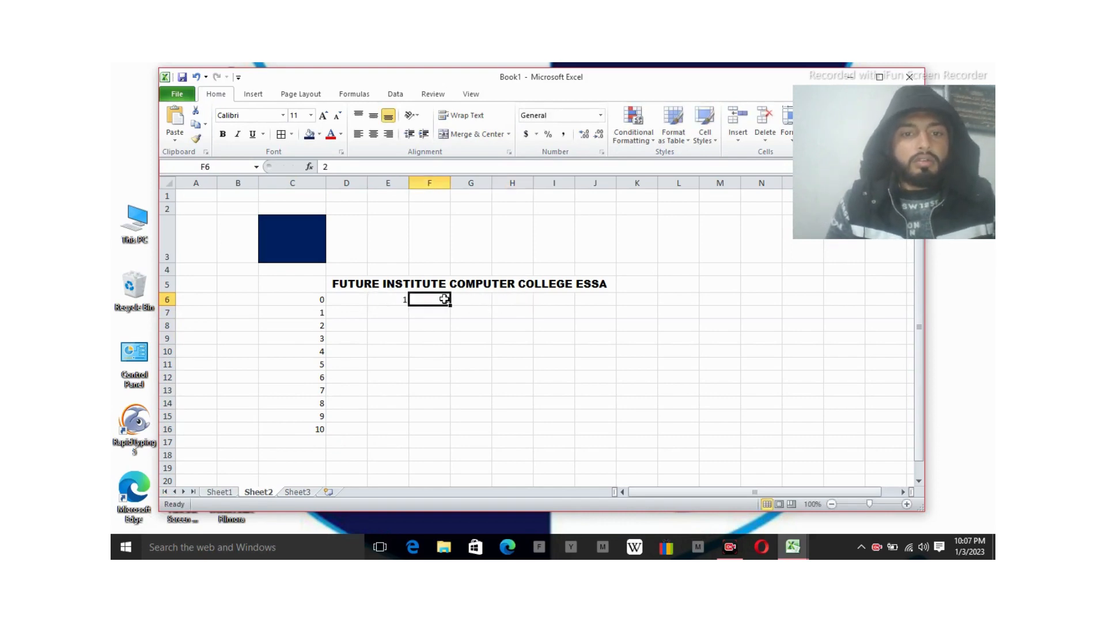
pyautogui.moveTo(452, 305); pyautogui.dragTo(646, 298)
pyautogui.click(665, 312)
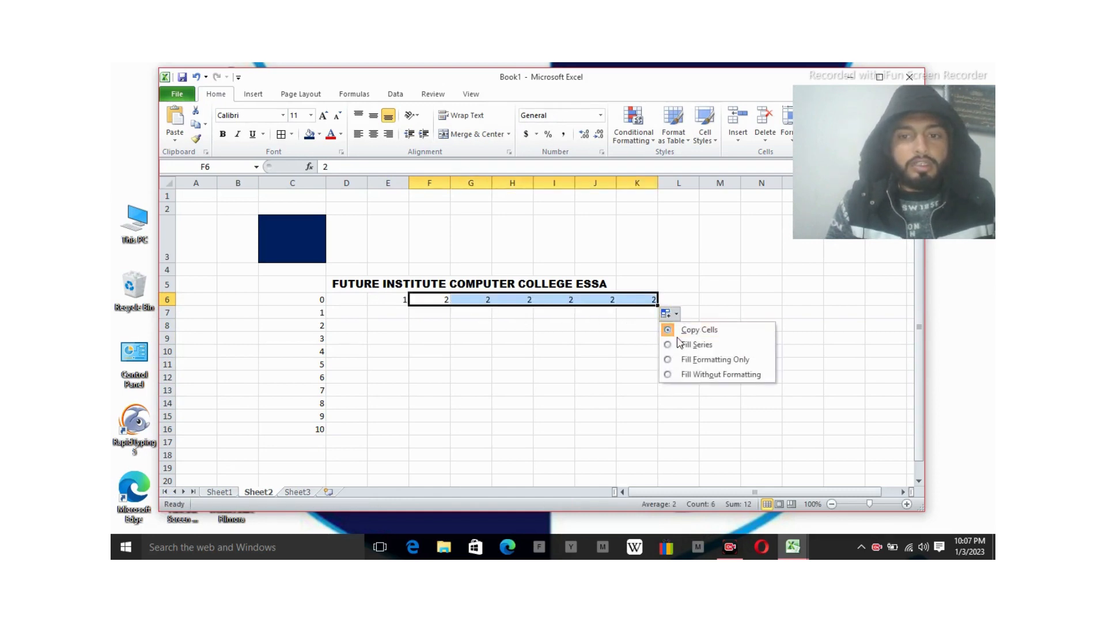
pyautogui.click(681, 344)
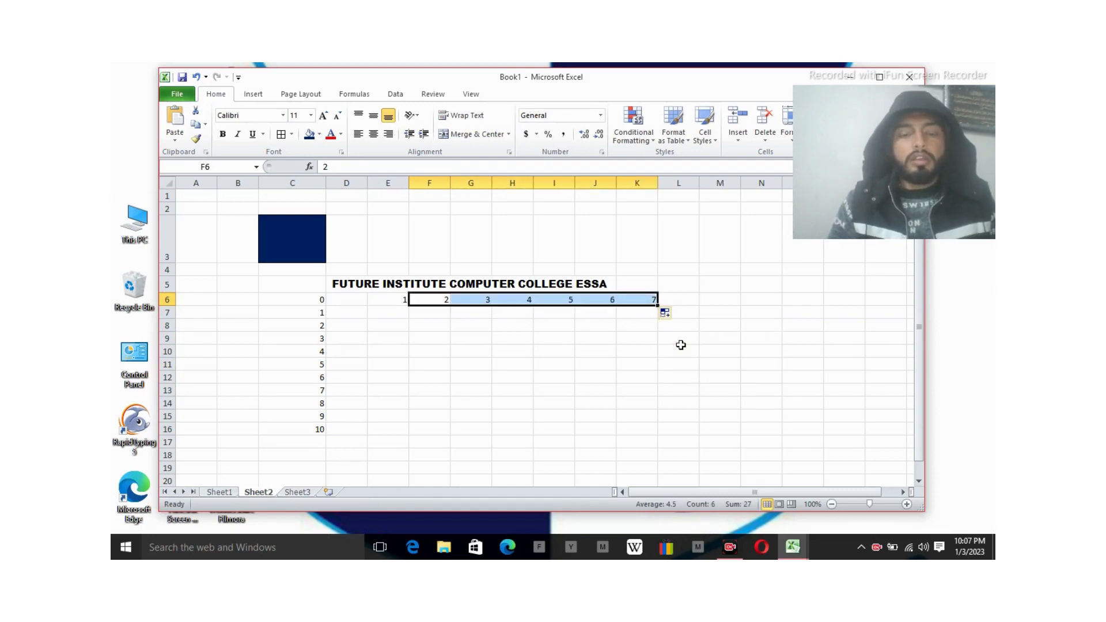